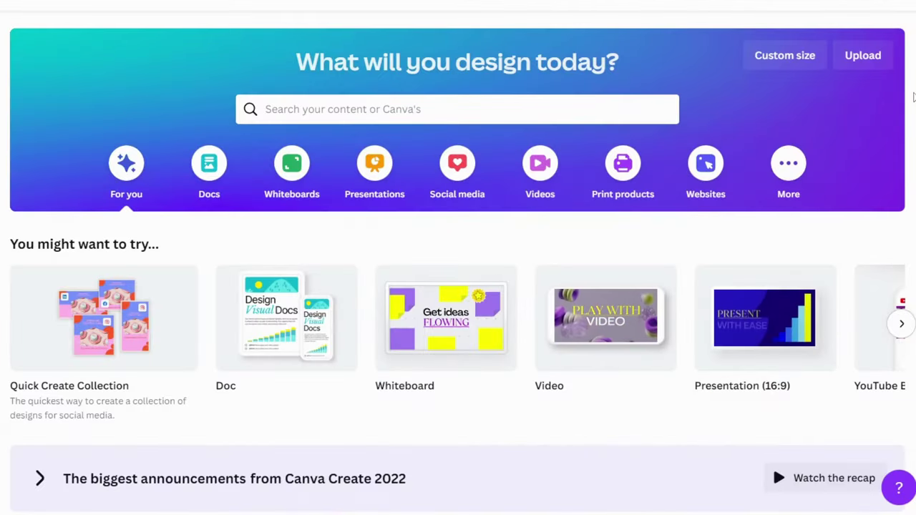
- Create a blank custom design 8 inches wide by 10 inches tall
left_click(790, 61)
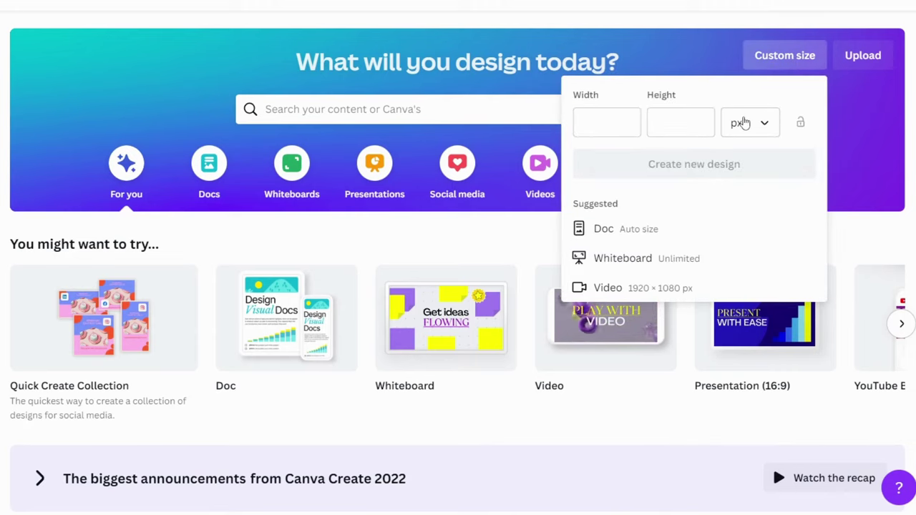
left_click(765, 128)
type("8")
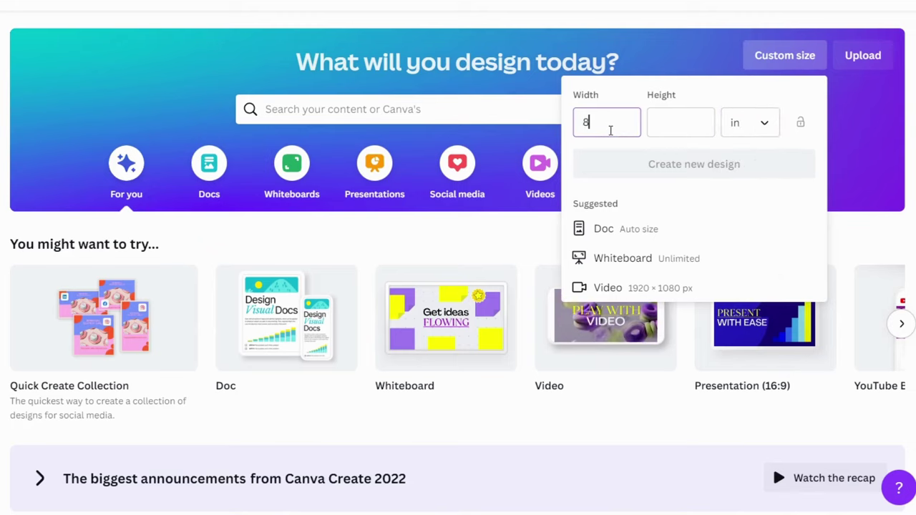
type("10")
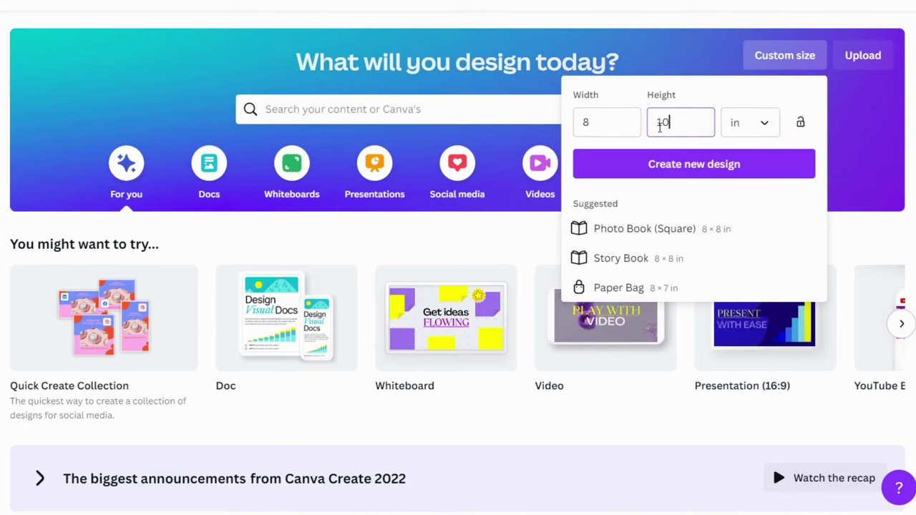
left_click(666, 164)
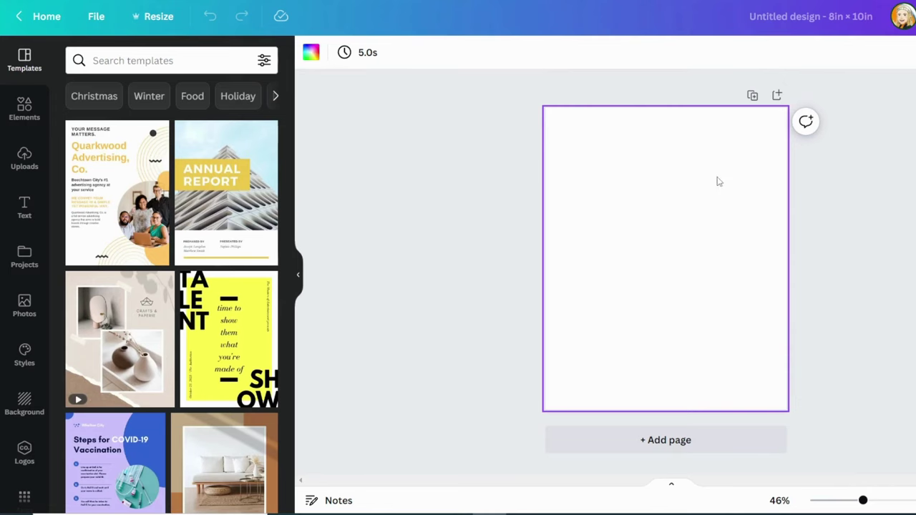
- Add a 'DIGITAL STICKERS' title at the top with a black Background text effect
key("t")
type("STICKER")
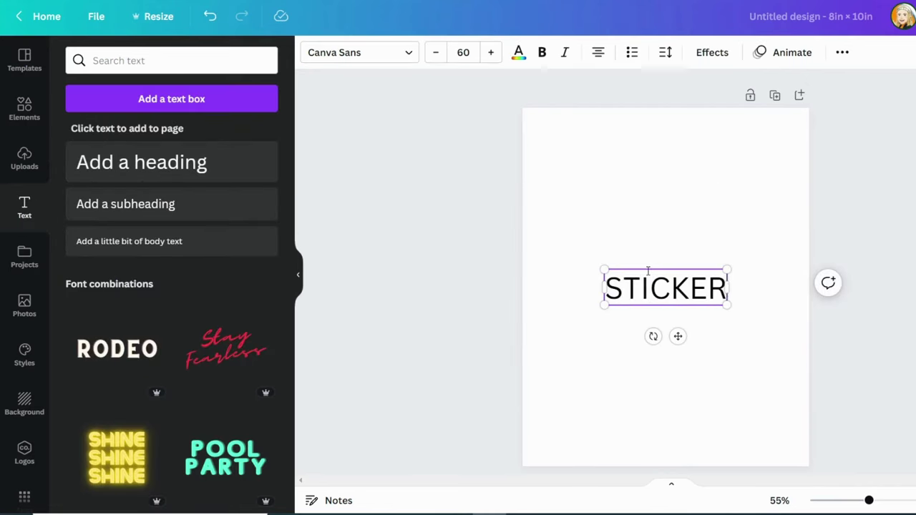
type("DIGITAL")
left_click_drag(666, 289, 666, 180)
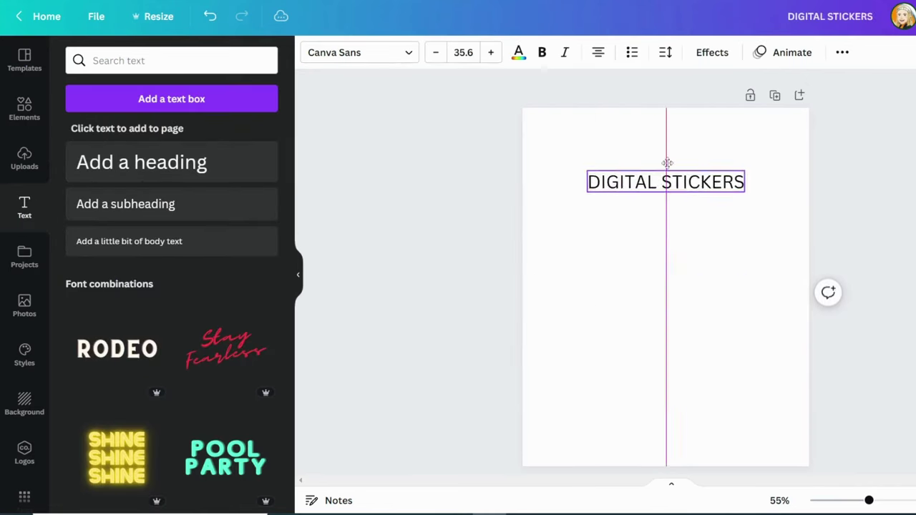
left_click(712, 53)
left_click(239, 317)
left_click(261, 498)
left_click(81, 357)
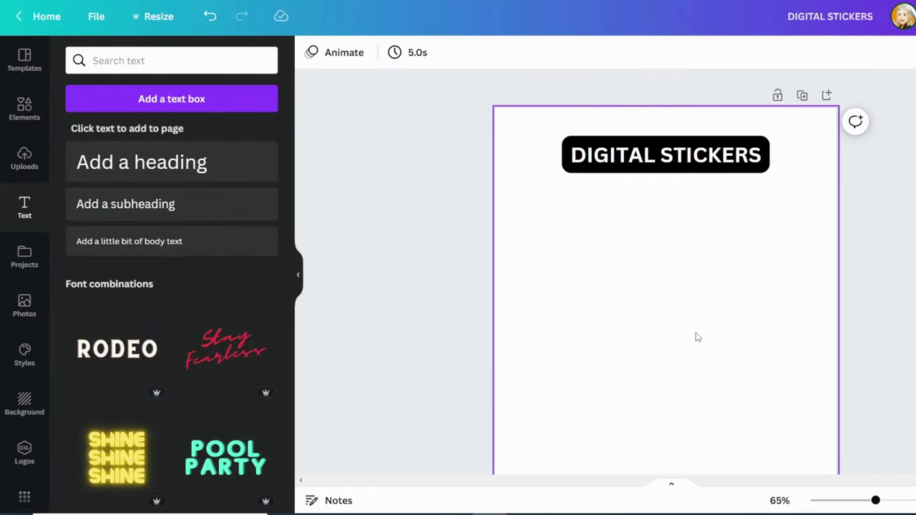
- Turn the Stay Fearless text combo into red script 'Kids' sized under the title
left_click(225, 348)
double_click(658, 290)
type("Kids")
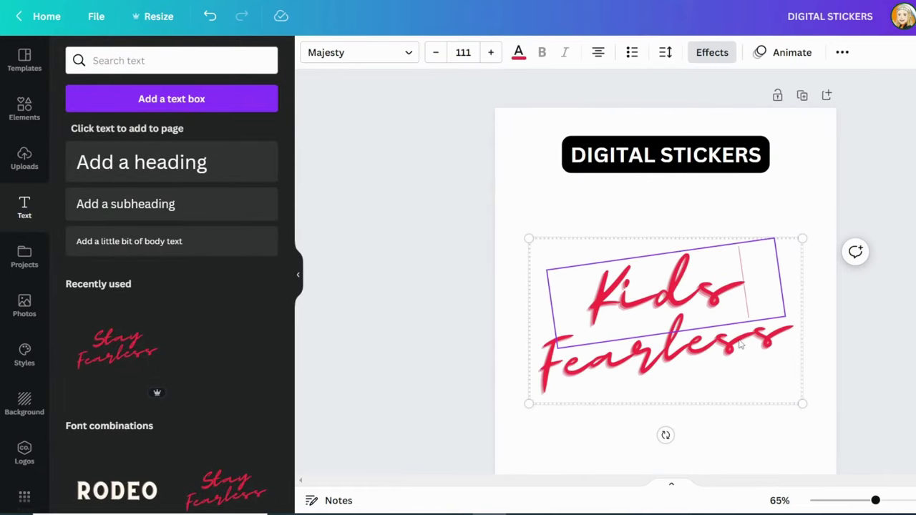
key("Escape")
left_click(716, 351)
key("Delete")
left_click_drag(665, 300, 699, 235)
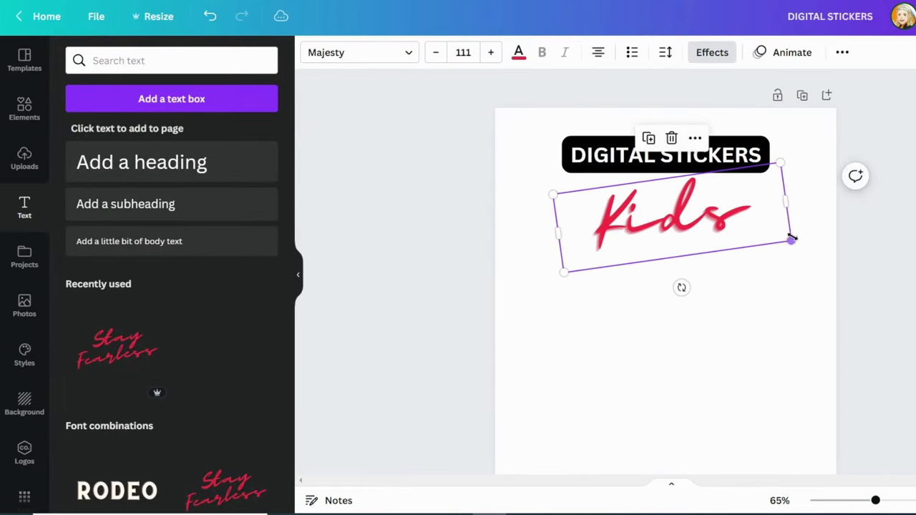
left_click_drag(792, 237, 737, 215)
left_click(734, 286)
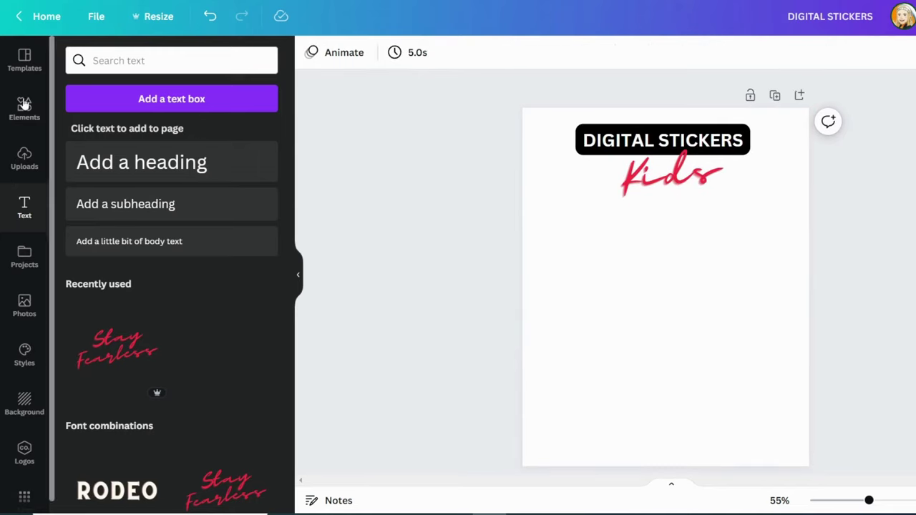
left_click(24, 108)
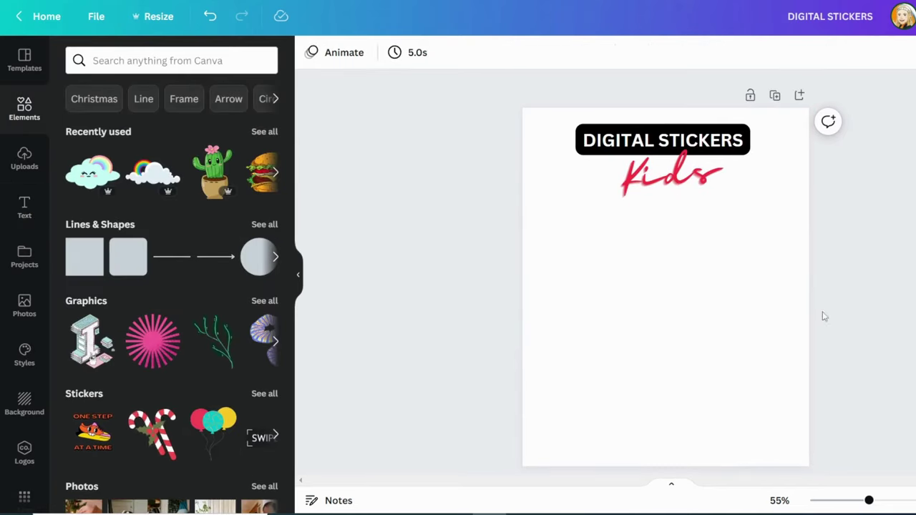
- Search elements for 'bunny' and add the pink bunny holding a heart
left_click(159, 54)
type("bunny")
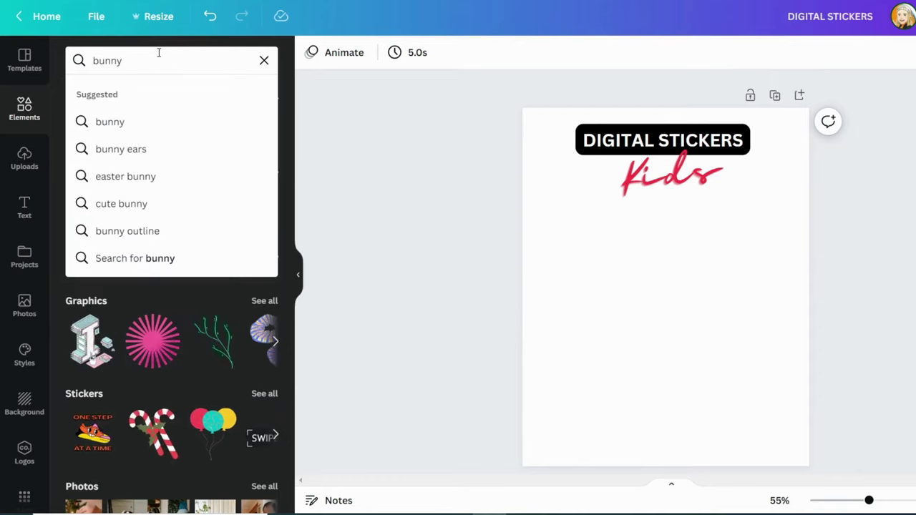
key("Return")
left_click(264, 165)
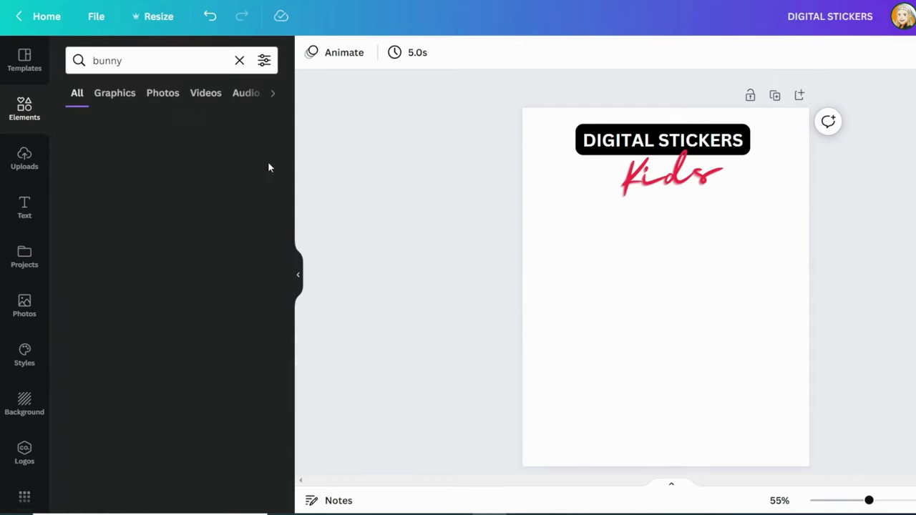
scroll(218, 306, "down", 3)
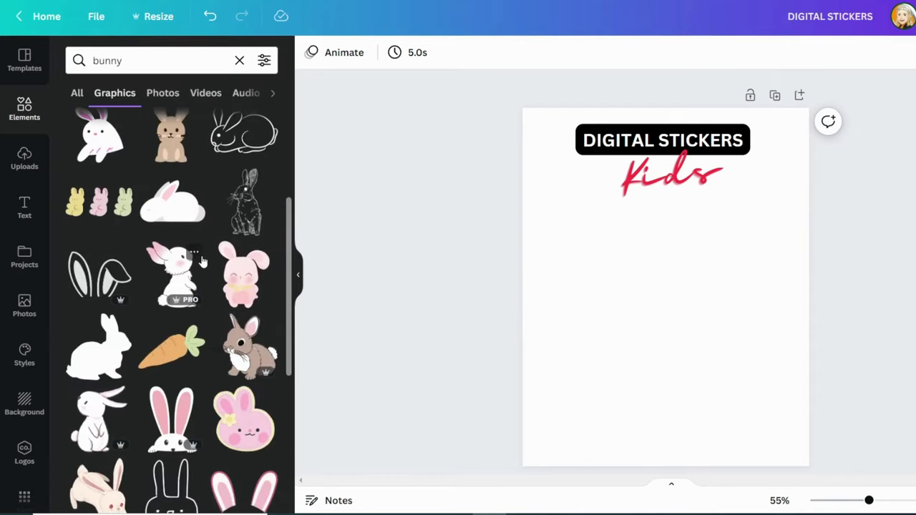
scroll(218, 306, "down", 1)
scroll(222, 287, "down", 2)
scroll(235, 252, "down", 2)
scroll(235, 253, "down", 1)
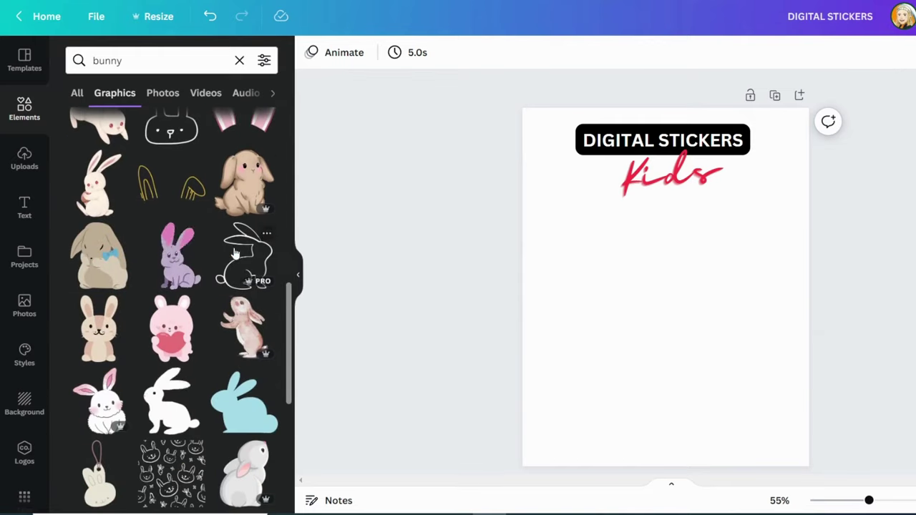
left_click(163, 325)
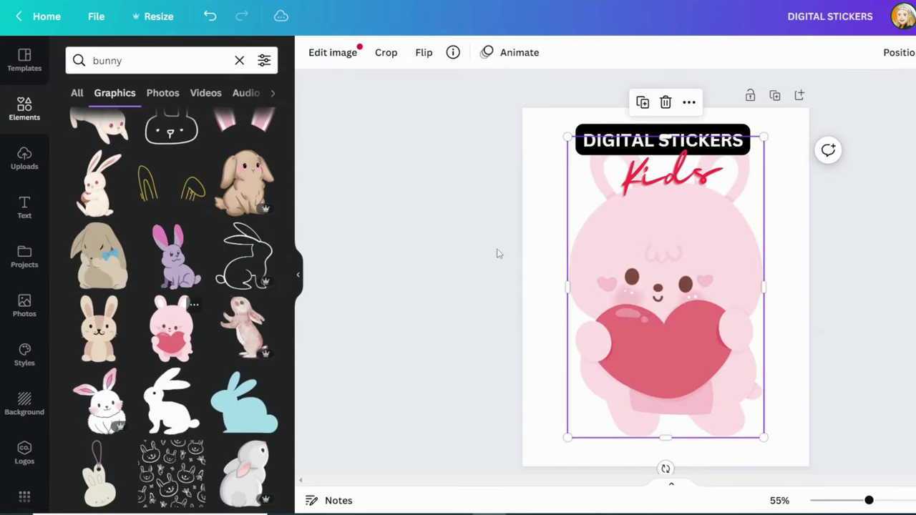
- Add the baby-girl text combination and retype it as 'Always'
left_click(155, 162)
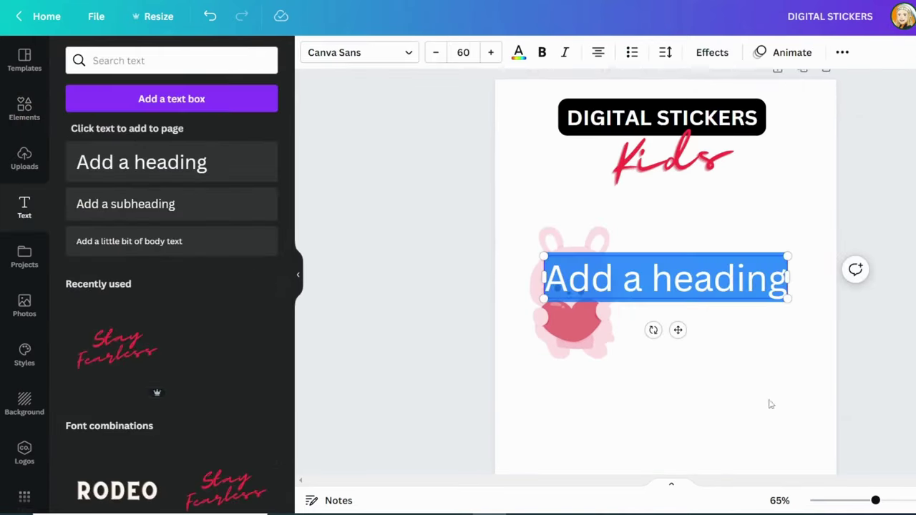
key("Delete")
scroll(161, 275, "down", 3)
scroll(179, 250, "down", 5)
scroll(197, 233, "down", 5)
scroll(195, 272, "down", 5)
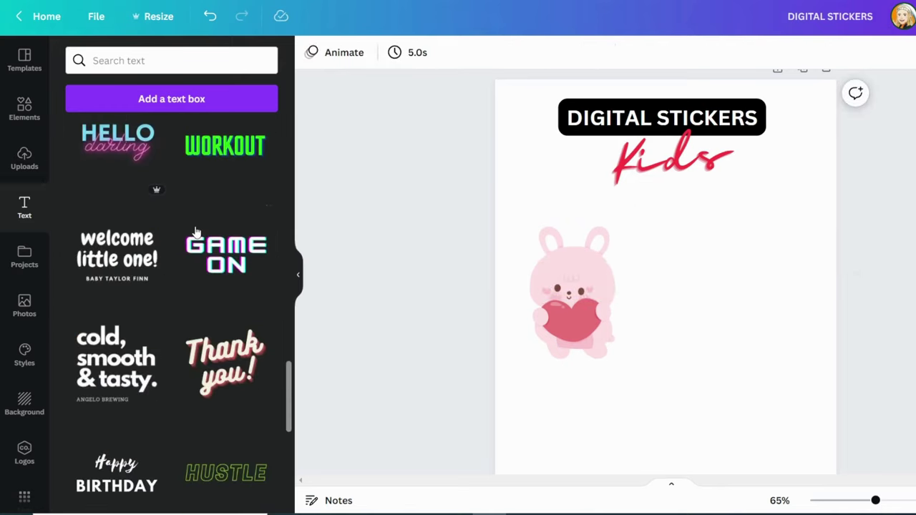
scroll(194, 310, "down", 5)
scroll(194, 310, "down", 5)
scroll(194, 309, "down", 4)
left_click(117, 189)
type("Al")
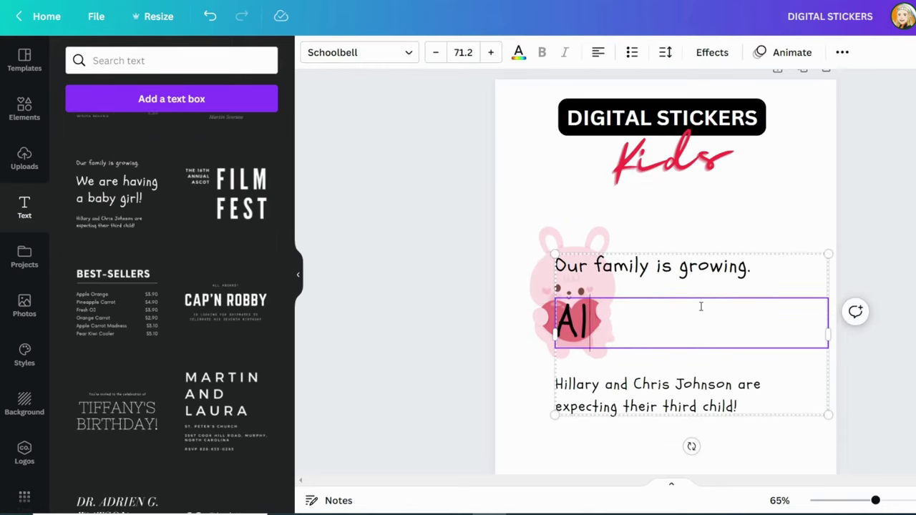
type("ways")
- Shrink 'Always', apply the Curve effect and rotate it above the bunny's head
left_click_drag(828, 321, 671, 248)
left_click(712, 53)
left_click(167, 433)
left_click_drag(597, 272, 637, 249)
left_click(24, 208)
- Add a curved 'happy' text line rotated to sit below the bunny
left_click(608, 135)
type("happy")
left_click(712, 52)
left_click(168, 403)
left_click(25, 208)
left_click_drag(510, 393, 515, 387)
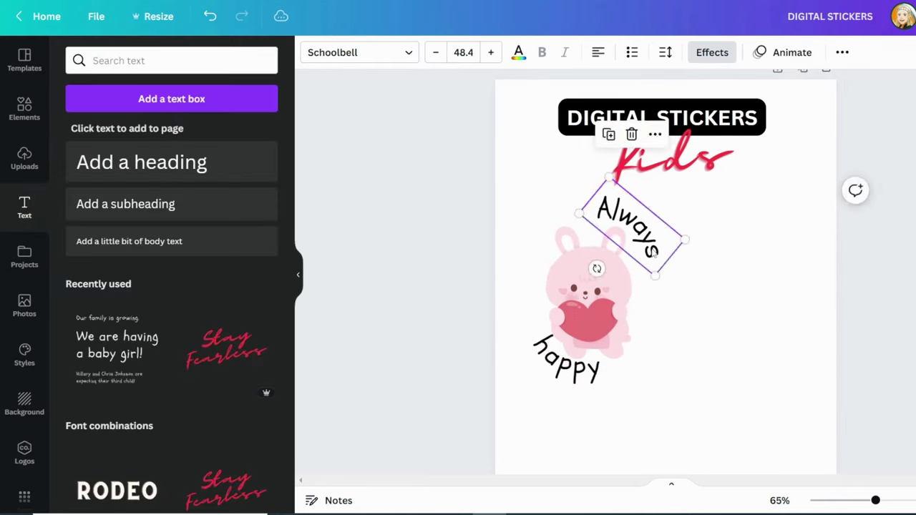
- Select the bunny with both curved words together, then clear the selection
left_click(707, 307)
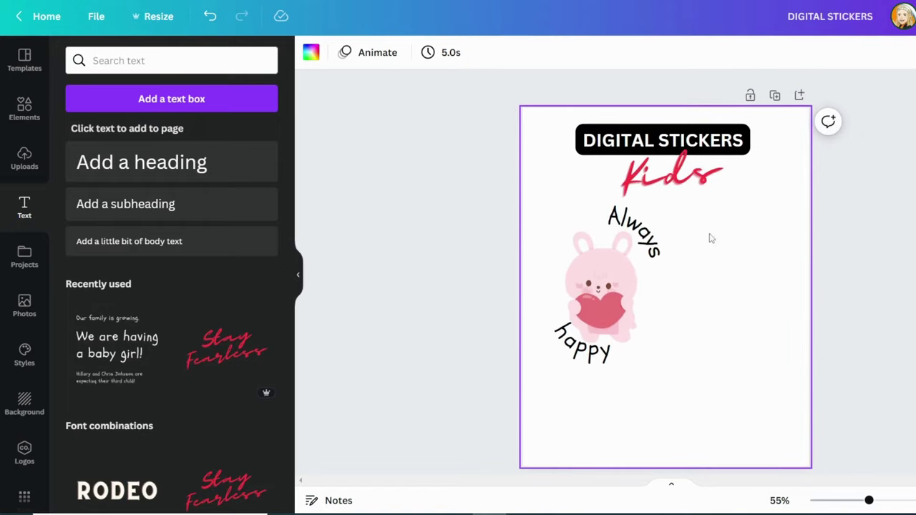
left_click_drag(710, 237, 569, 386)
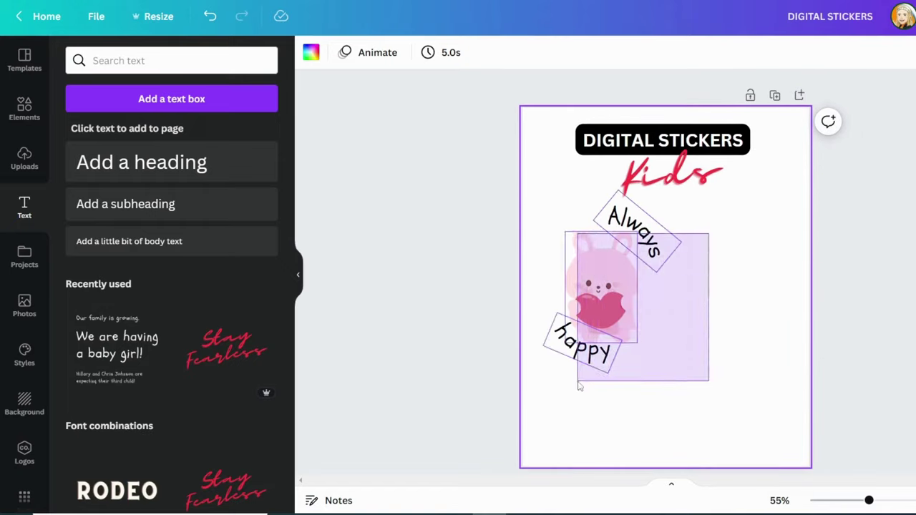
left_click(785, 293)
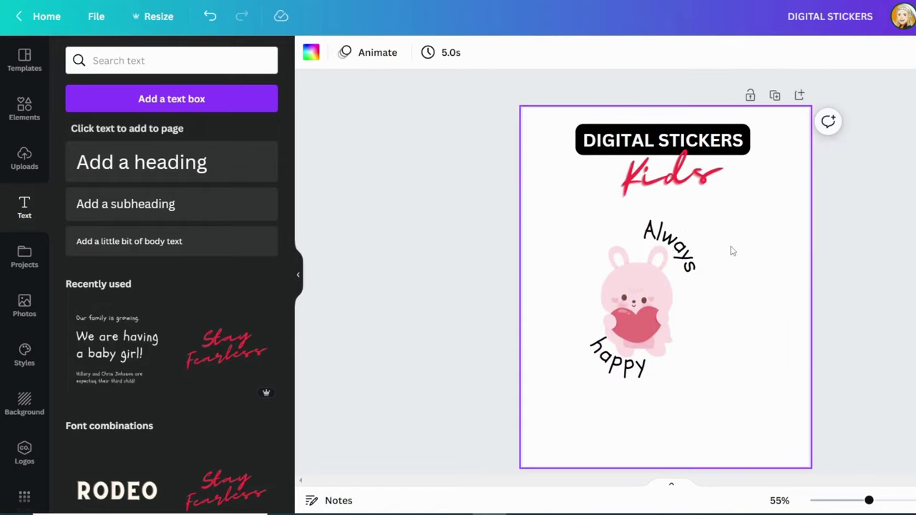
scroll(733, 230, "down", 5)
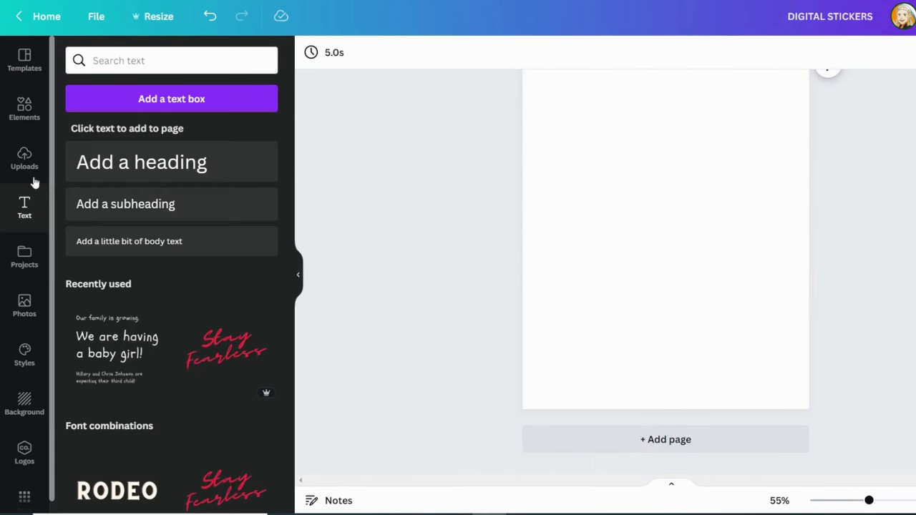
- Set page 2's background colour to custom blue #6B8EC8
left_click(25, 403)
left_click(79, 96)
left_click(89, 154)
type("#6B8EC8")
key("Return")
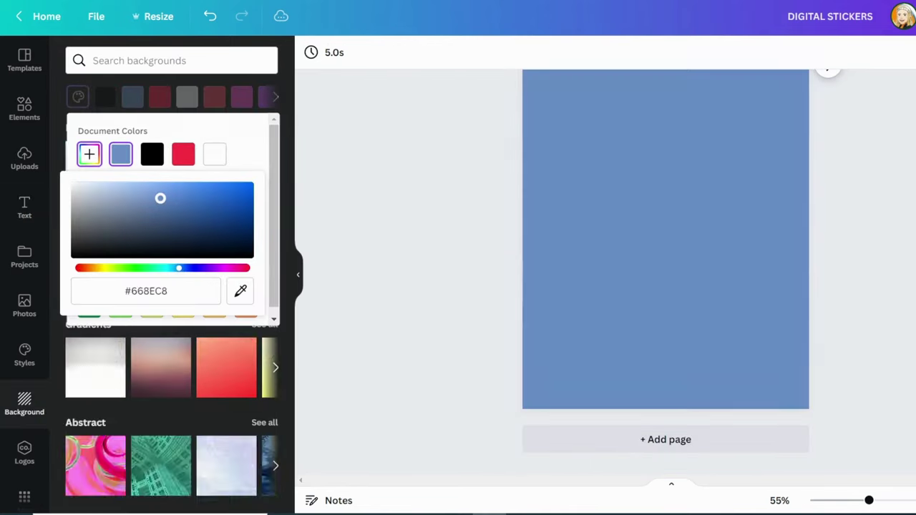
- Crop the sticker image's top, left, right and bottom to leave only the Always happy bunny
scroll(613, 186, "up", 5)
left_click_drag(583, 207, 736, 337)
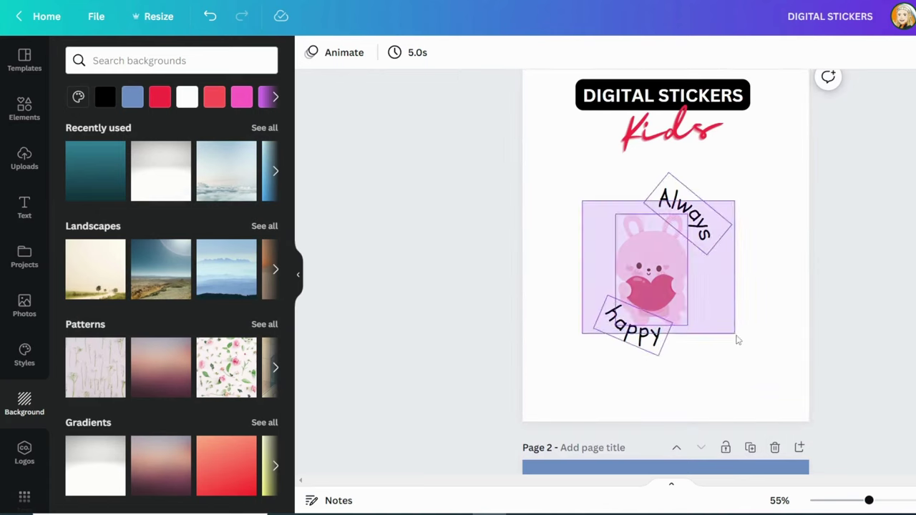
left_click(772, 197)
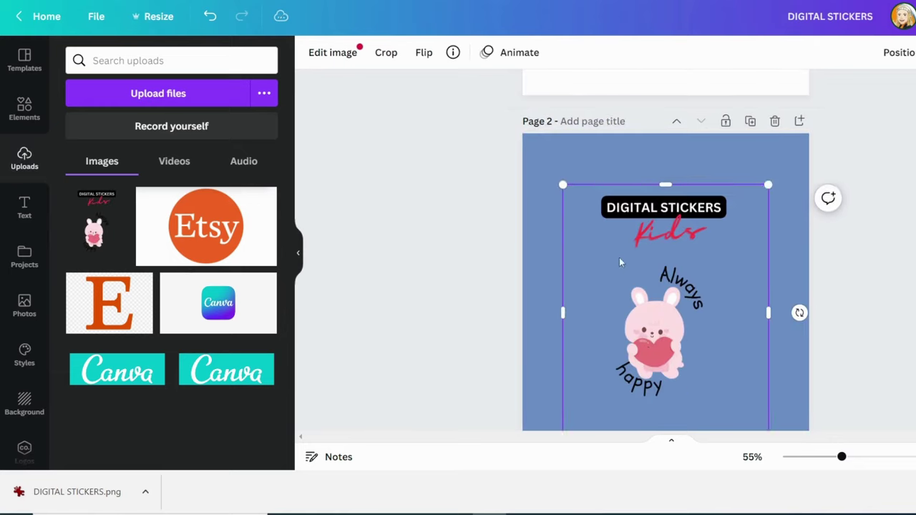
left_click_drag(636, 98, 634, 169)
left_click_drag(533, 263, 579, 263)
left_click_drag(706, 264, 680, 264)
left_click_drag(630, 352, 613, 199)
scroll(650, 326, "up", 1)
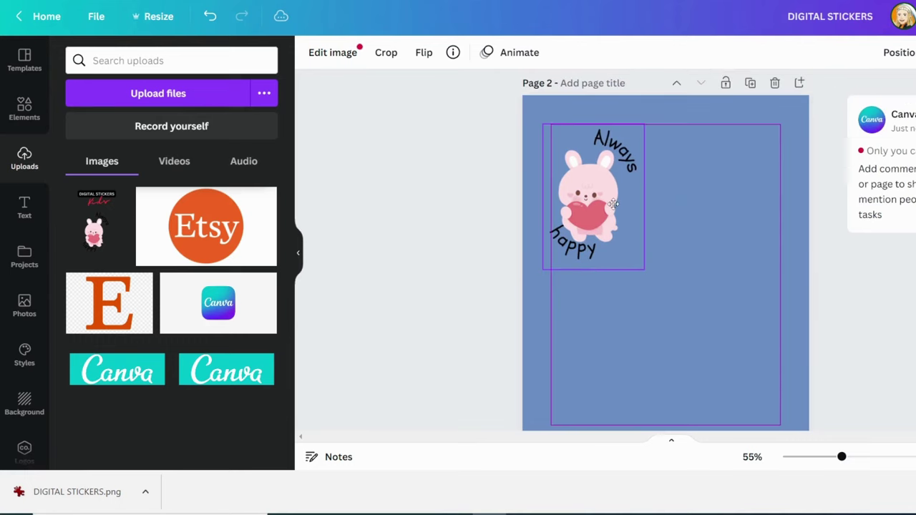
- Apply a white Glow shadow with increased size to the bunny sticker
left_click(315, 55)
left_click(113, 195)
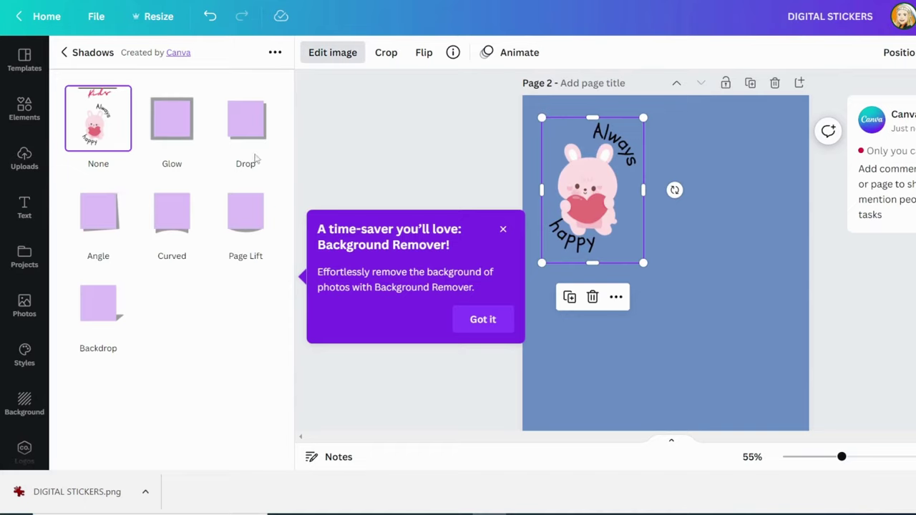
left_click(183, 140)
left_click(172, 119)
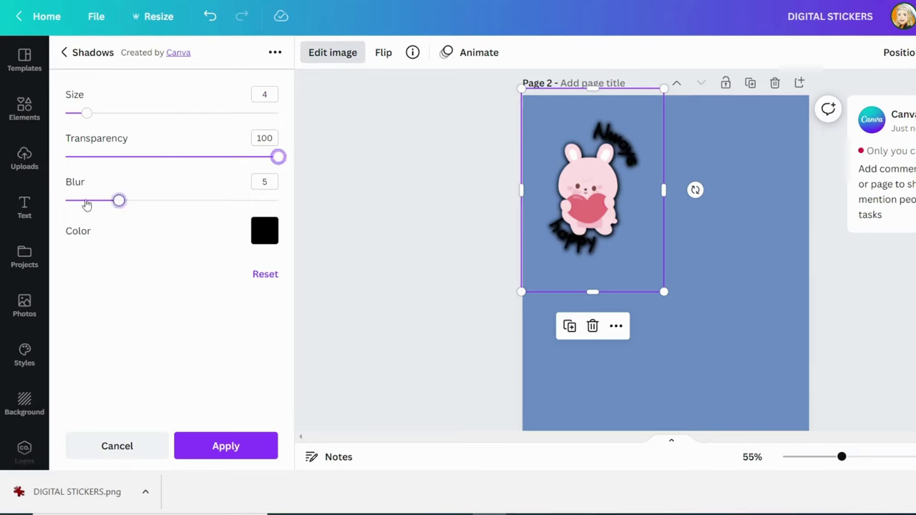
left_click(267, 233)
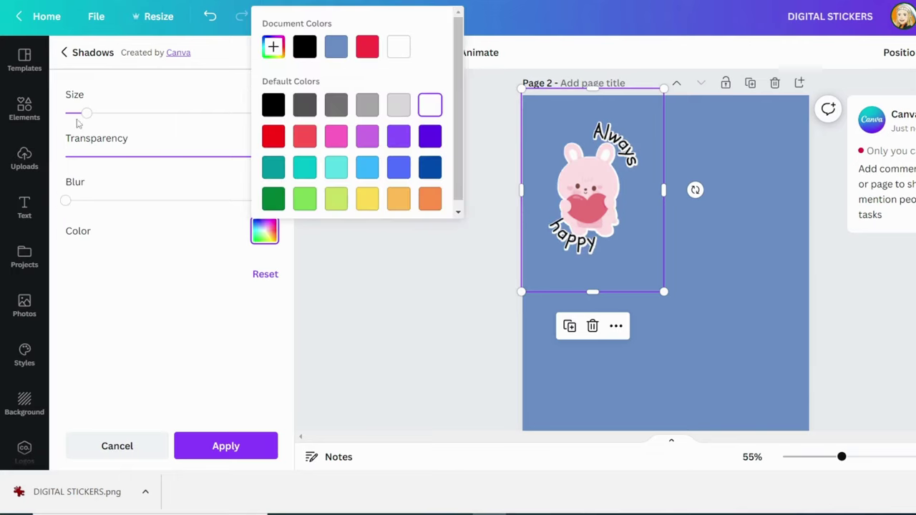
left_click_drag(85, 114, 135, 114)
left_click(850, 347)
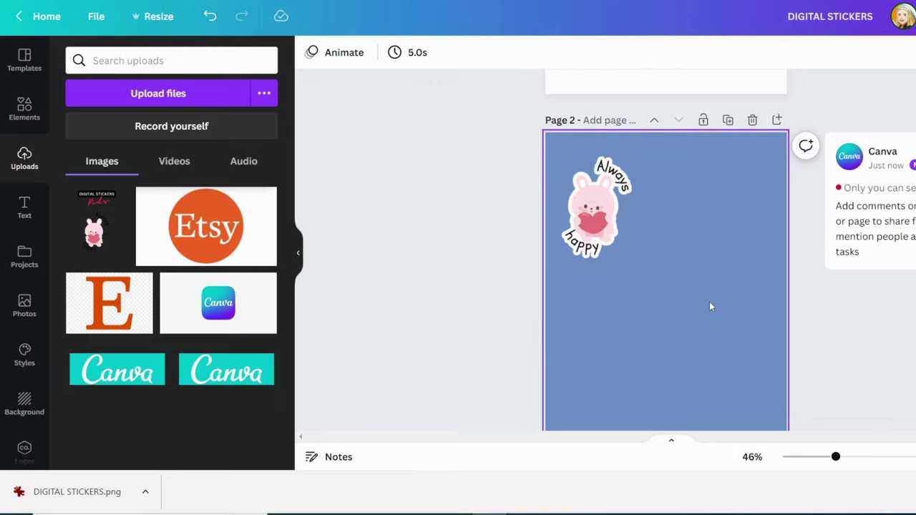
scroll(709, 307, "up", 5)
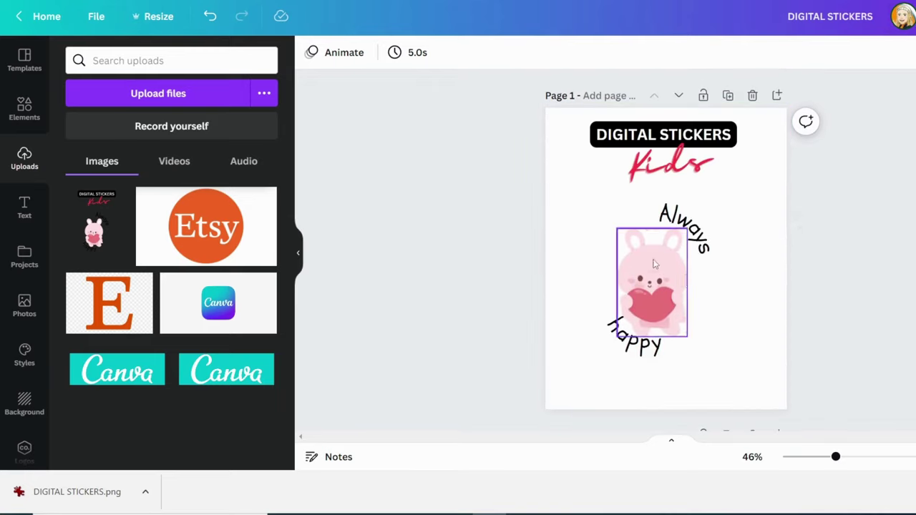
- Delete the bunny, then add and shrink the 'rainbow and clouds' rainbow heart graphic
key("Delete")
left_click(24, 108)
type("r")
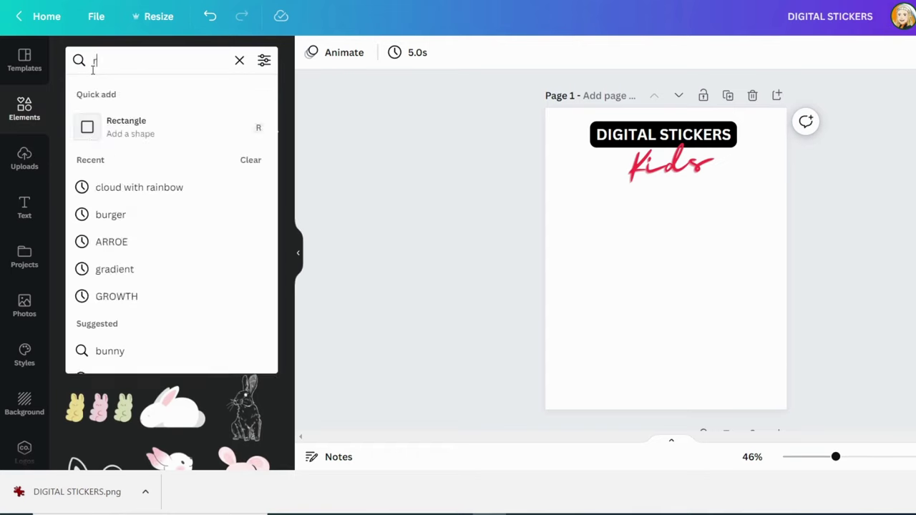
type("ainbow")
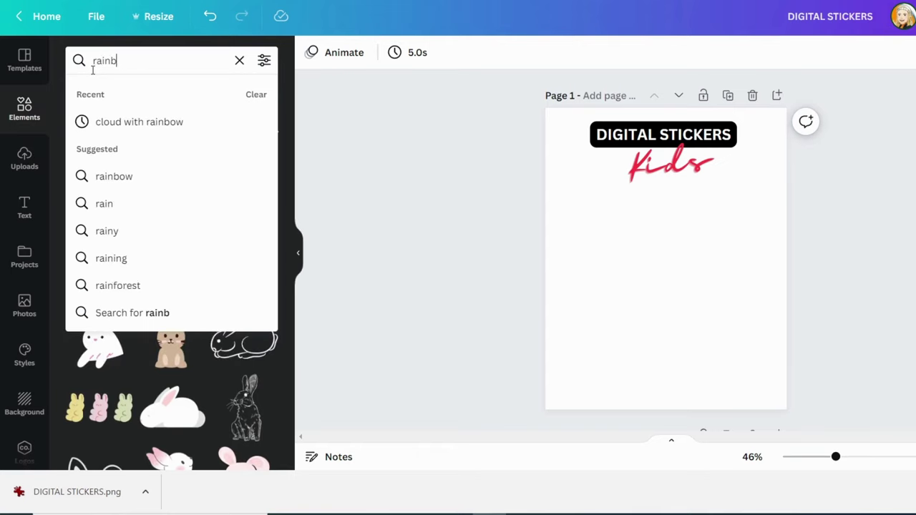
type(" and clouds")
key("Return")
scroll(192, 213, "down", 3)
scroll(192, 213, "down", 3)
scroll(191, 213, "down", 2)
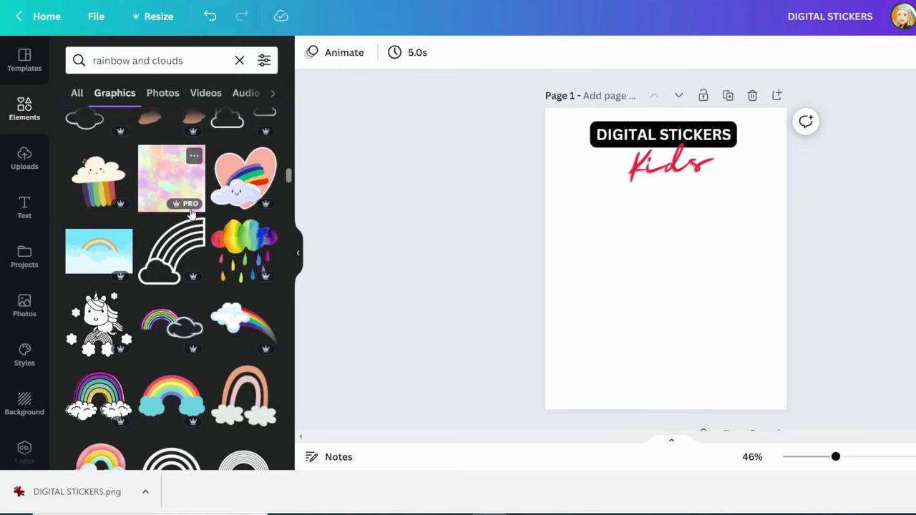
left_click(245, 177)
left_click_drag(773, 348, 715, 317)
left_click(439, 191)
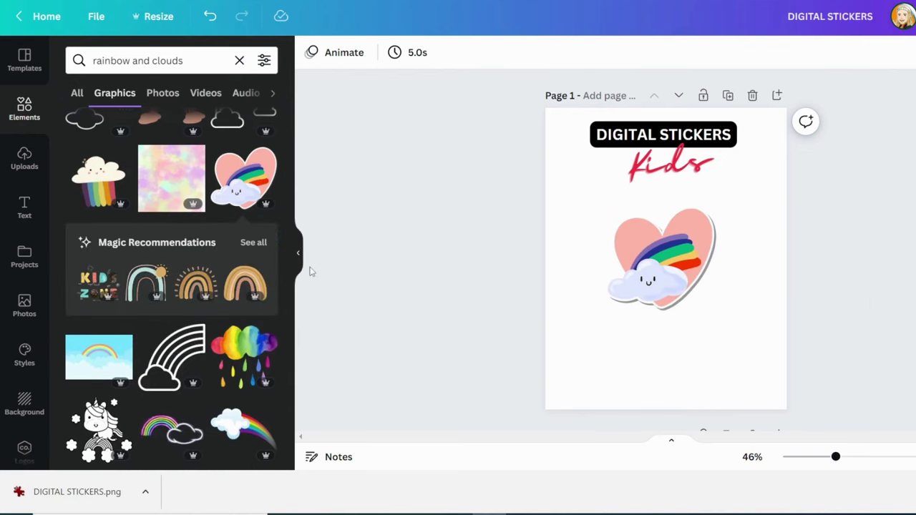
- Browse the text style templates
left_click(24, 207)
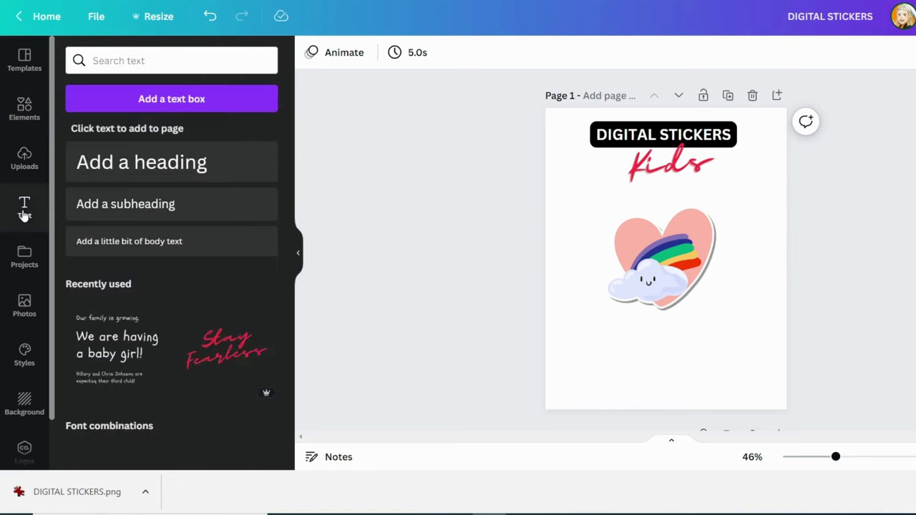
scroll(194, 306, "down", 5)
scroll(194, 306, "down", 5)
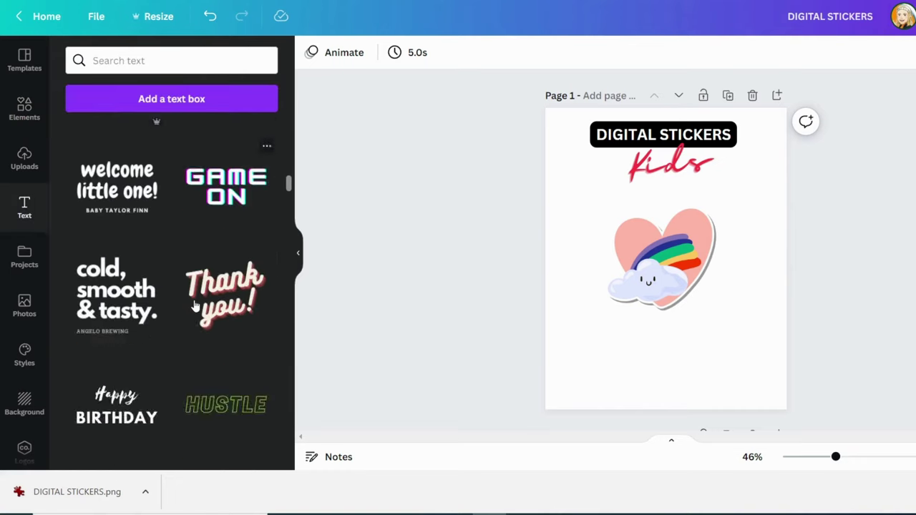
scroll(194, 305, "down", 5)
- Add the 'A gift just for you' template below the heart, deleting A GIFT and retyping it as 'It Gets Better'
scroll(194, 305, "down", 5)
scroll(219, 199, "down", 3)
scroll(218, 199, "down", 5)
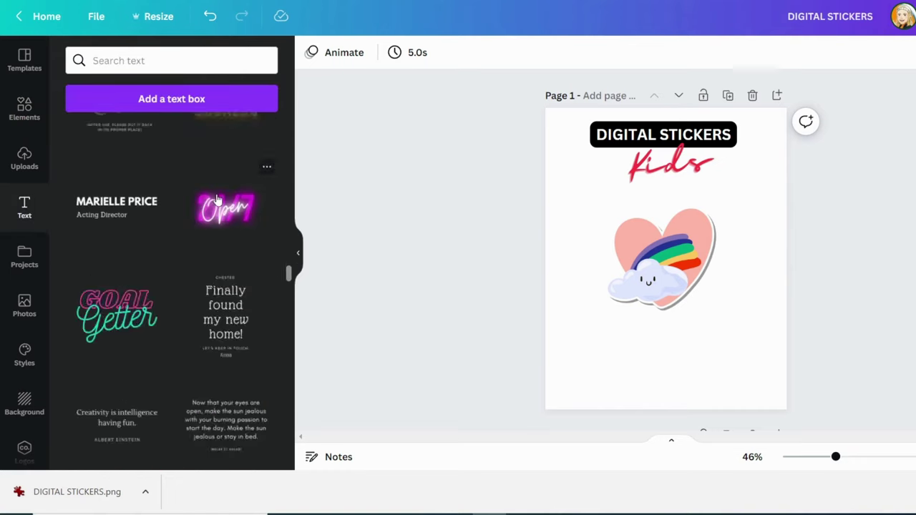
left_click(140, 199)
left_click_drag(598, 283, 591, 382)
left_click(656, 329)
key("Delete")
left_click(657, 370)
double_click(656, 370)
type("It Gets Better")
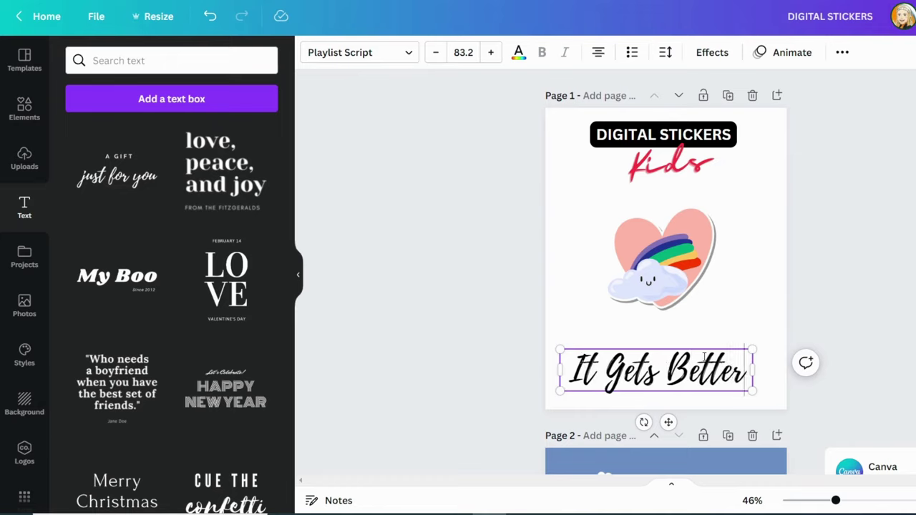
- Shrink the caption under the heart and centre both on the page
left_click_drag(705, 357, 704, 330)
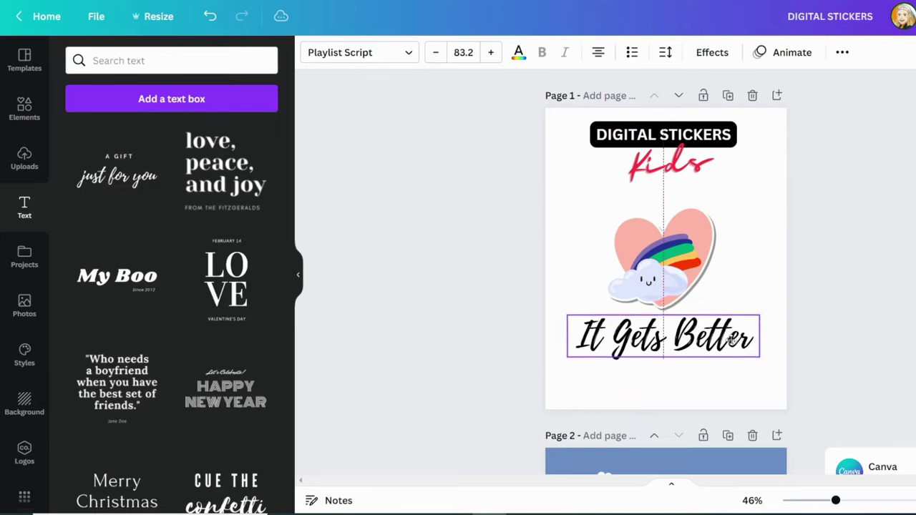
left_click_drag(761, 350, 716, 341)
left_click_drag(662, 325, 685, 323)
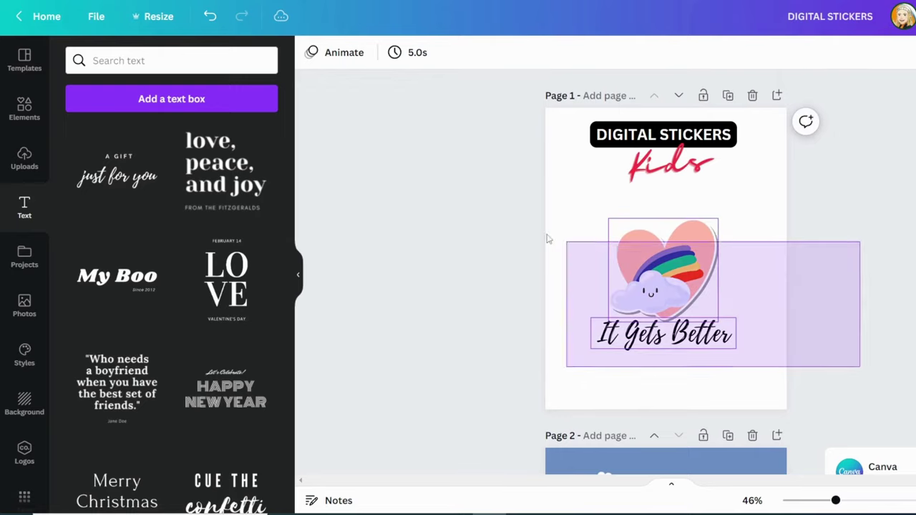
left_click_drag(858, 368, 548, 239)
left_click_drag(664, 301, 667, 295)
left_click(846, 229)
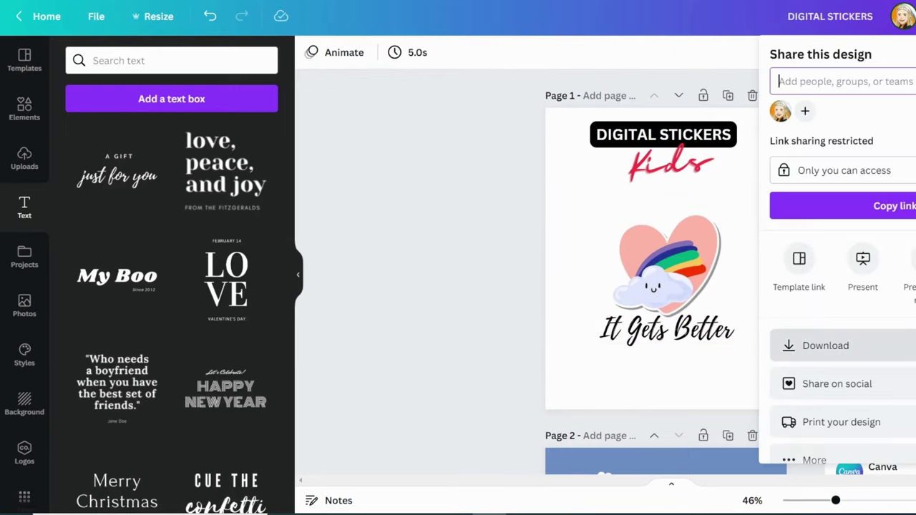
- Add the It Gets Better image to page 2 and crop it to just the rainbow heart sticker
scroll(685, 300, "down", 4)
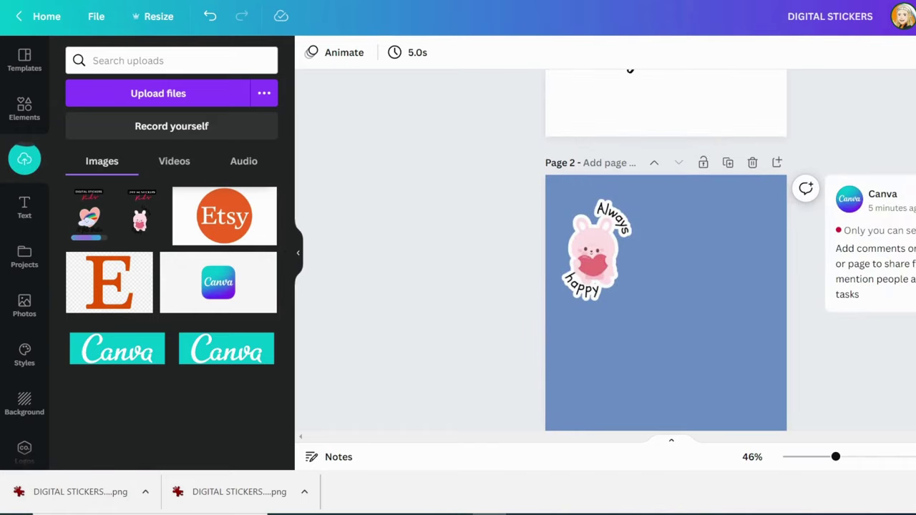
scroll(665, 300, "down", 2)
left_click(89, 215)
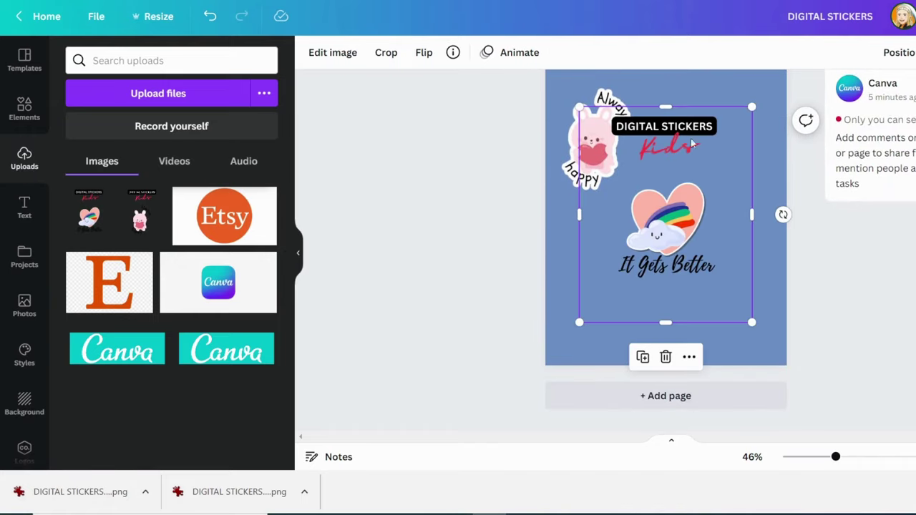
left_click_drag(667, 107, 665, 170)
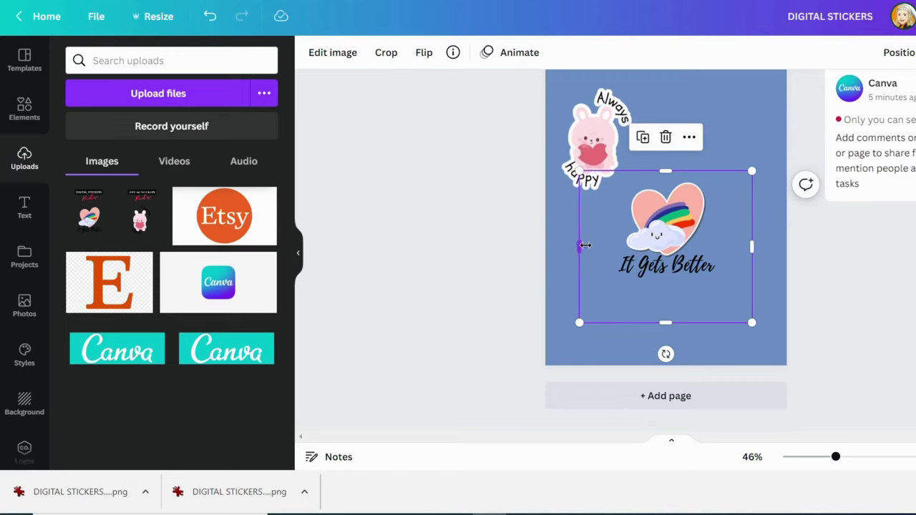
left_click_drag(585, 246, 614, 246)
left_click_drag(748, 244, 726, 245)
scroll(672, 322, "up", 1)
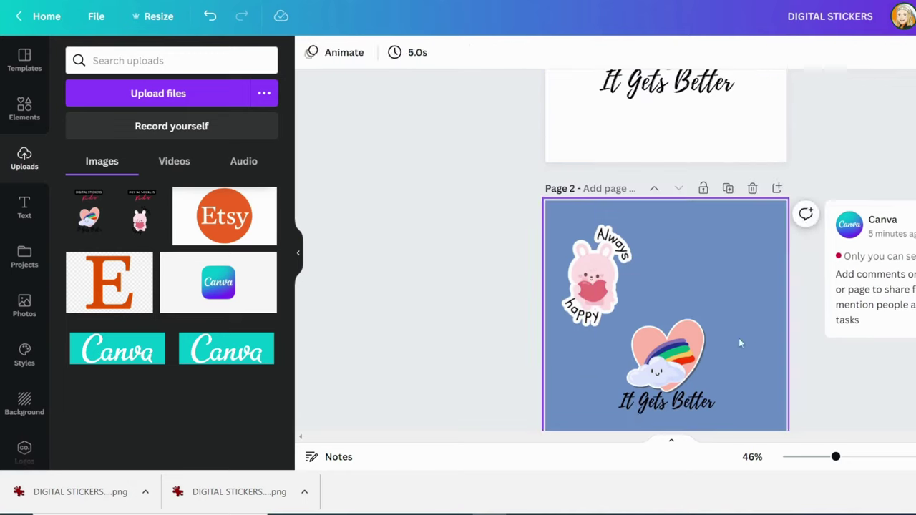
left_click_drag(740, 344, 728, 274)
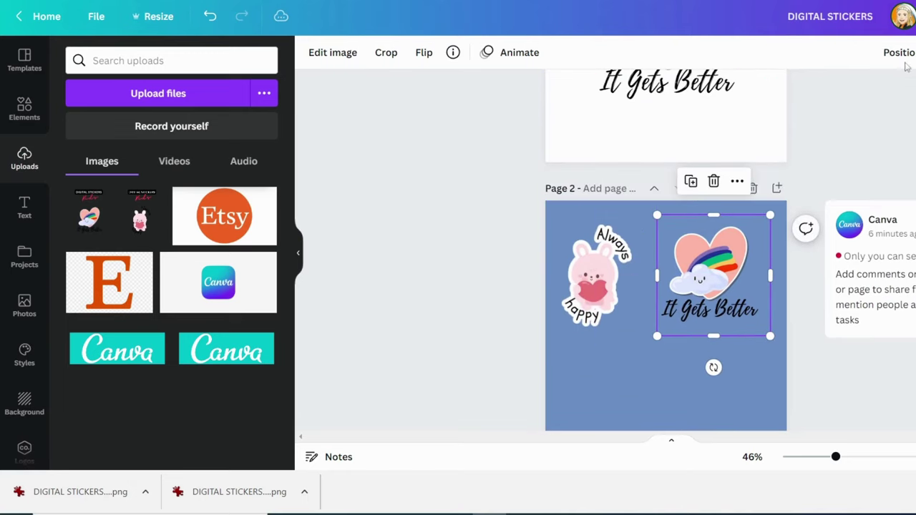
- Apply a thicker white Glow outline to the rainbow heart sticker
left_click(333, 53)
left_click(174, 117)
left_click(264, 230)
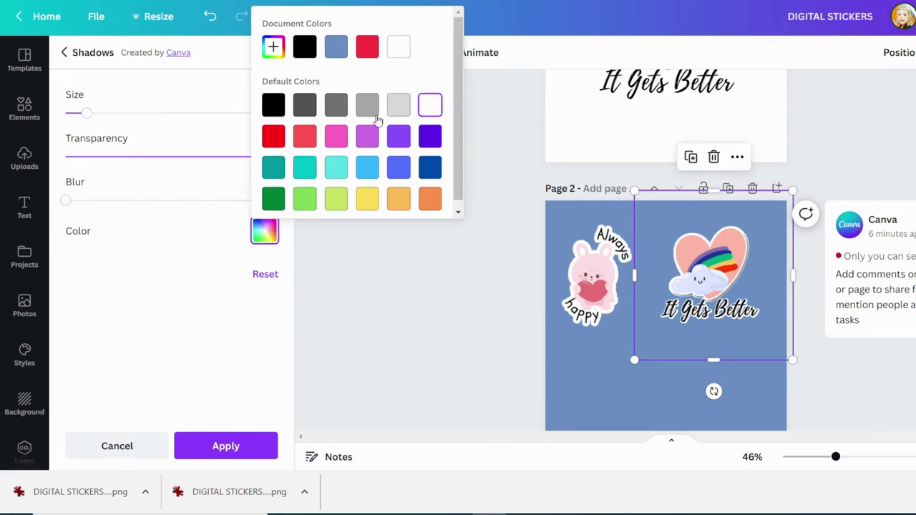
left_click(151, 114)
left_click(709, 272)
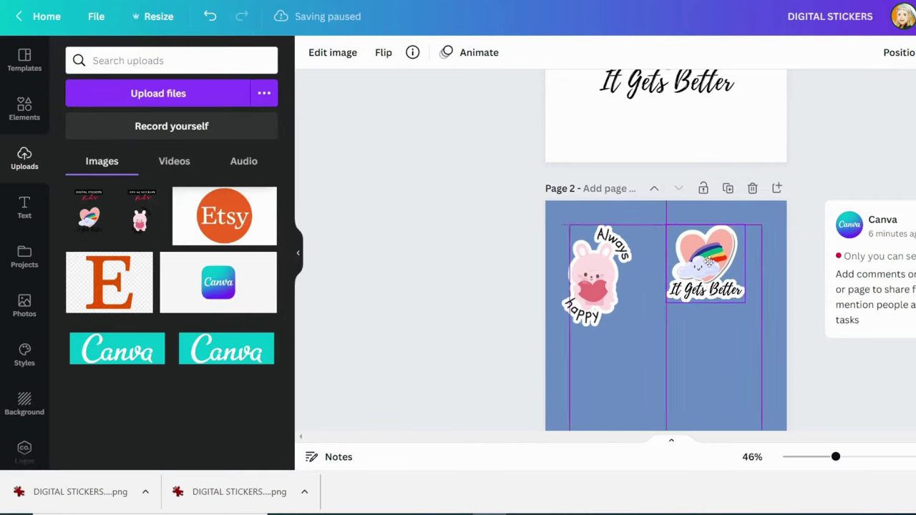
left_click(822, 348)
scroll(821, 348, "down", 2)
scroll(863, 264, "up", 2)
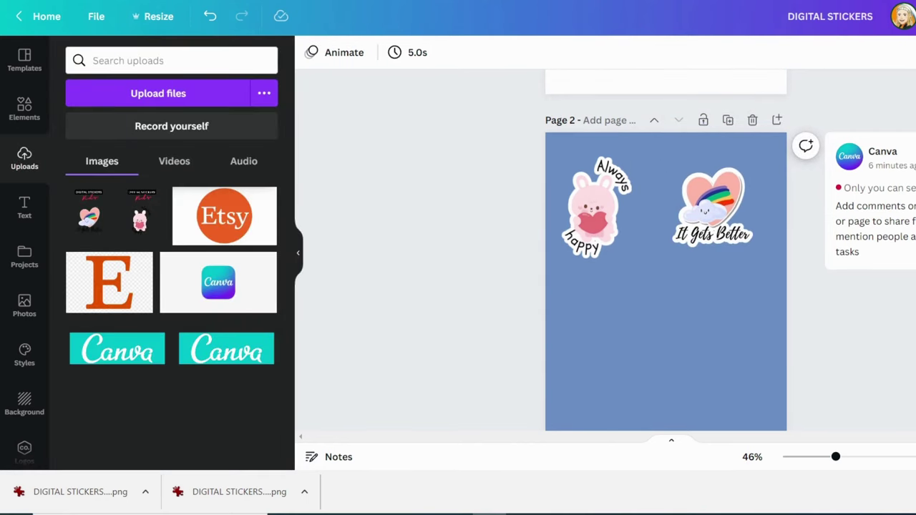
left_click(621, 216)
- Delete the rainbow 'It Gets Better' heart sticker from page 1
left_click(549, 257)
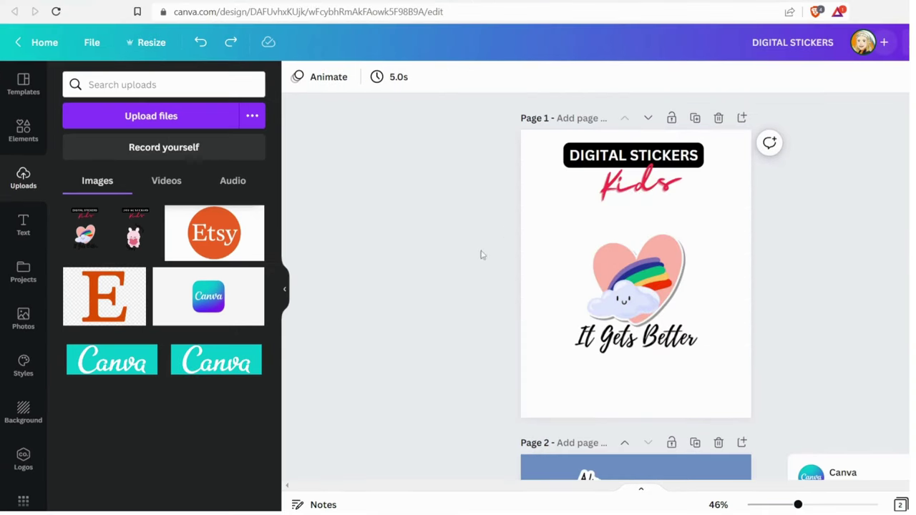
left_click(642, 285)
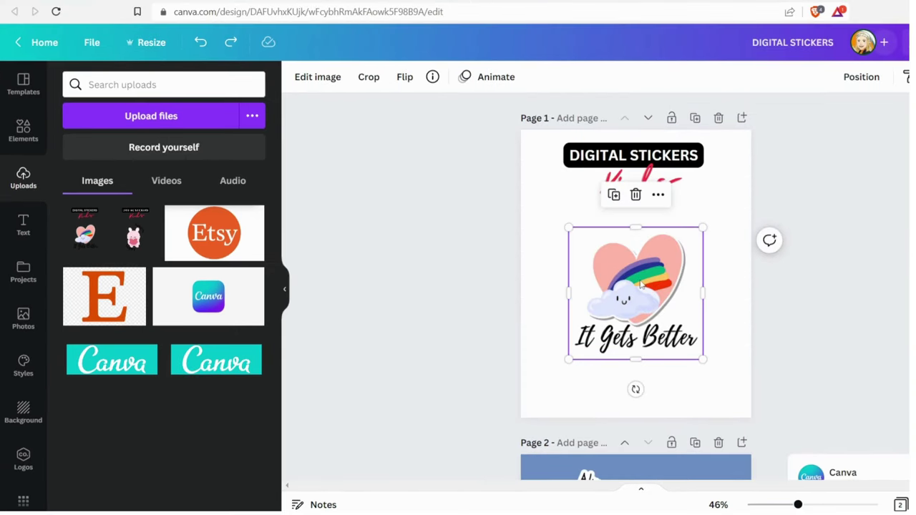
key("Delete")
- Search Elements for 'donuts', then add and resize the pink sprinkled donut
left_click(23, 131)
left_click(136, 84)
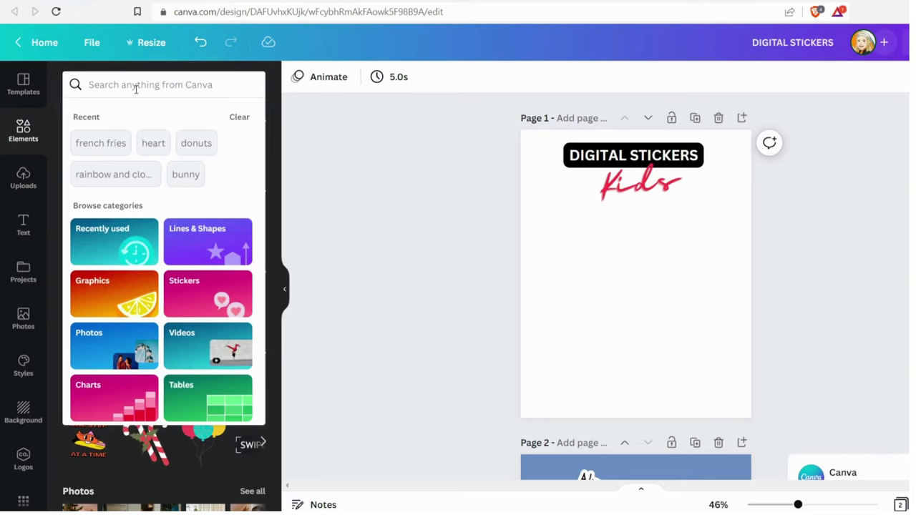
type("di")
key("BackSpace")
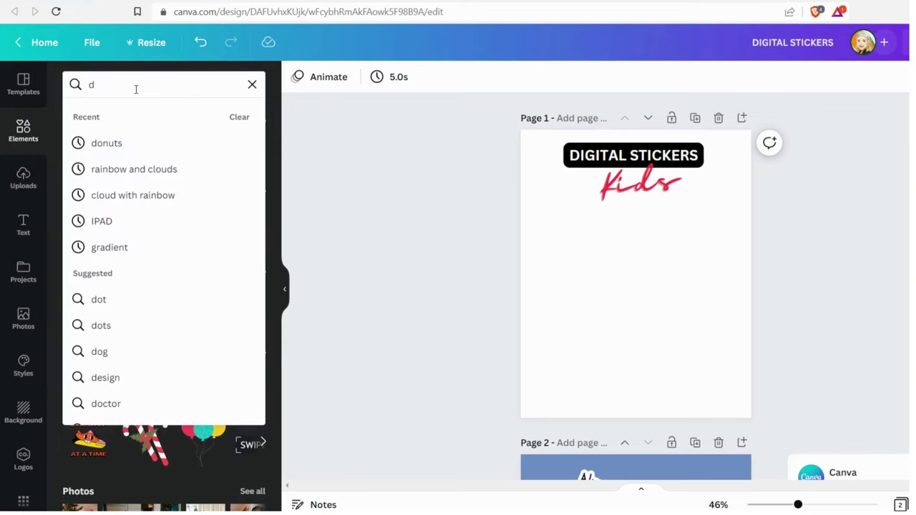
type("onuts")
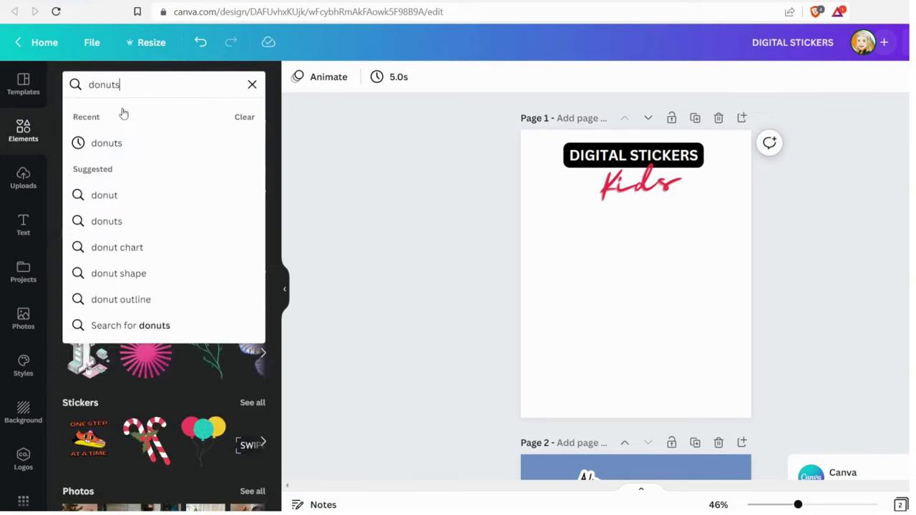
key("Return")
scroll(215, 229, "down", 5)
scroll(186, 243, "down", 5)
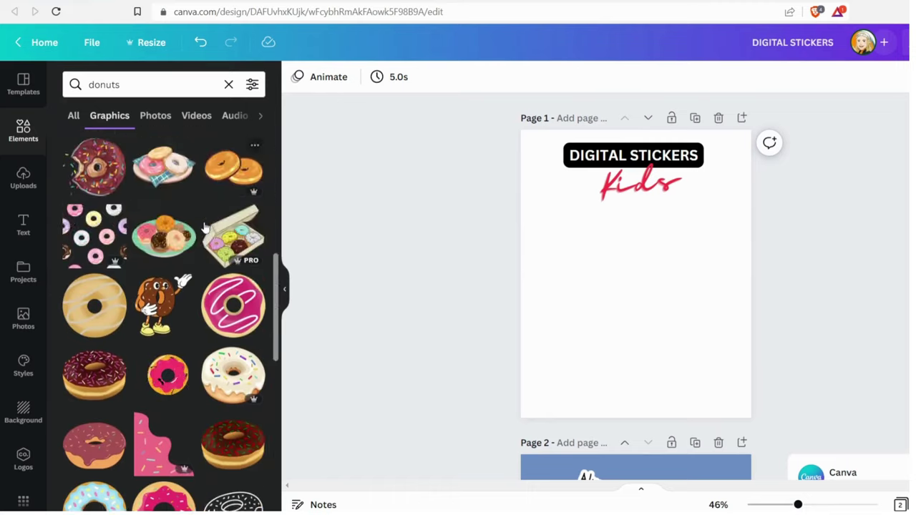
scroll(186, 243, "down", 5)
scroll(205, 228, "down", 5)
scroll(205, 228, "down", 5)
scroll(206, 225, "down", 5)
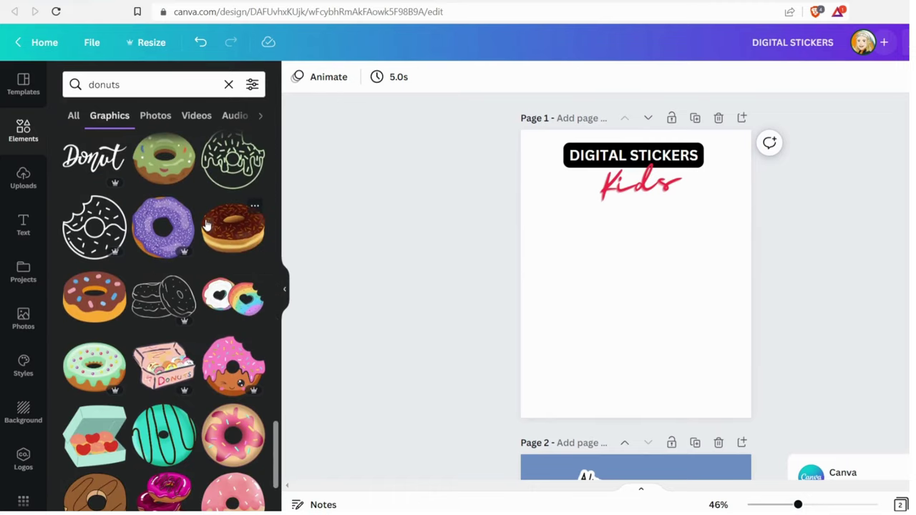
scroll(206, 224, "down", 5)
scroll(206, 225, "down", 5)
left_click(233, 282)
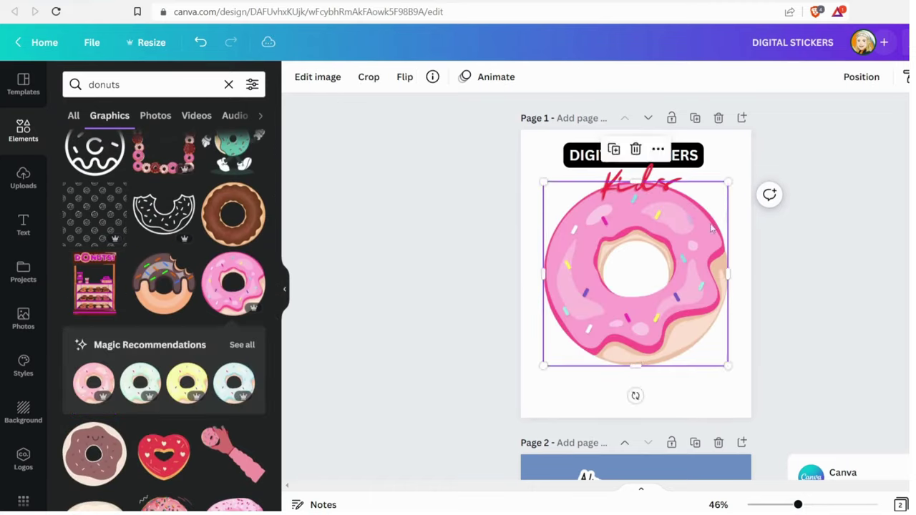
left_click_drag(725, 180, 652, 295)
mouse_move(601, 315)
left_mouse_down()
mouse_move(657, 266)
mouse_move(680, 339)
left_mouse_up()
- Add the 'Donut' lettering below the donut and centre the pair on the page
scroll(145, 321, "down", 5)
left_click(94, 185)
left_click(680, 338)
left_click(687, 386)
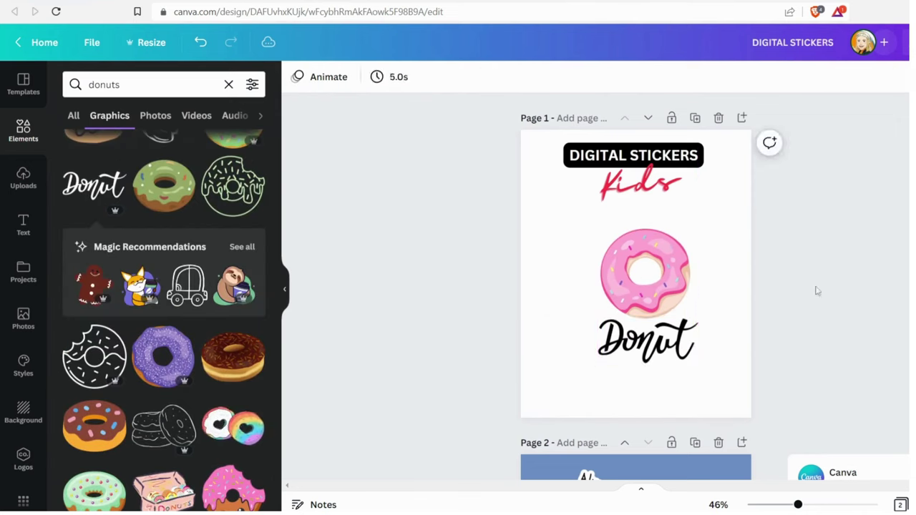
left_click_drag(814, 291, 573, 222)
left_click_drag(640, 286, 629, 299)
- Search for 'heart' and place tilted small pink hearts left of the donut
left_click(143, 84)
type("heart")
key("Return")
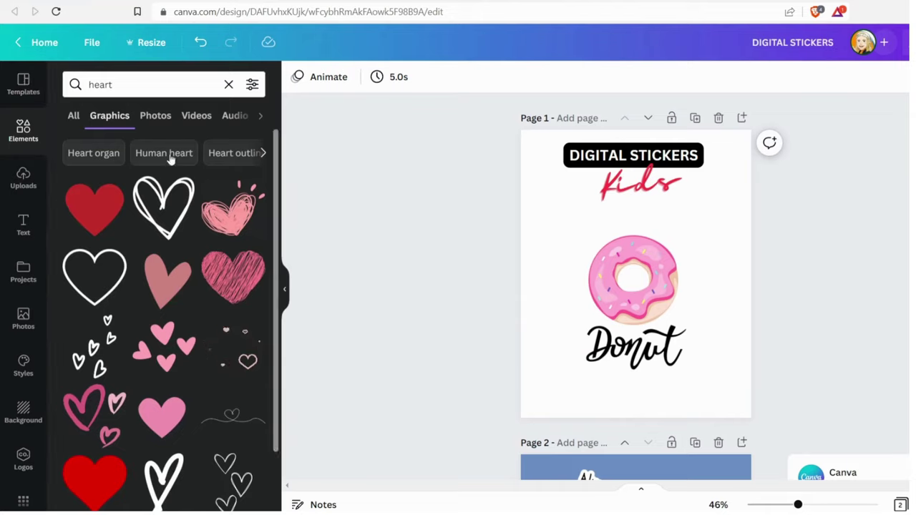
scroll(176, 259, "down", 3)
scroll(175, 259, "down", 5)
scroll(168, 279, "down", 5)
scroll(164, 289, "down", 5)
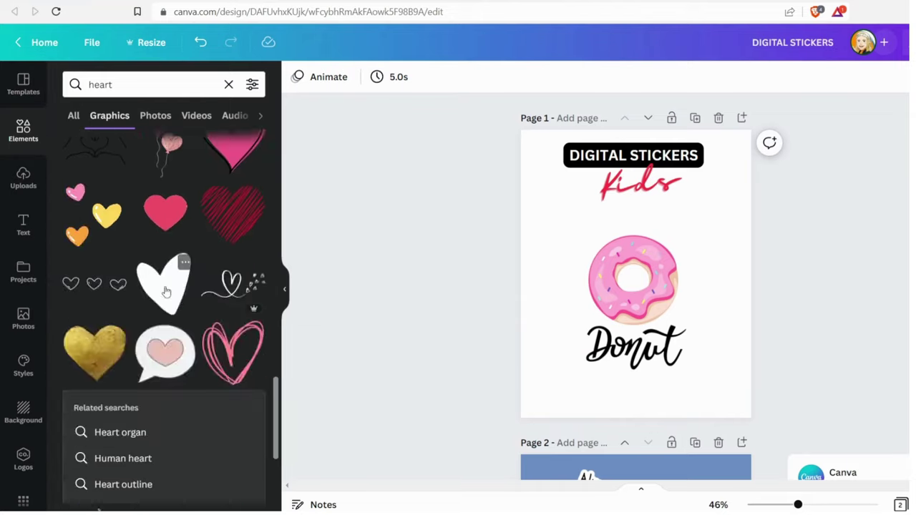
scroll(165, 290, "down", 5)
scroll(166, 290, "down", 1)
scroll(165, 285, "up", 2)
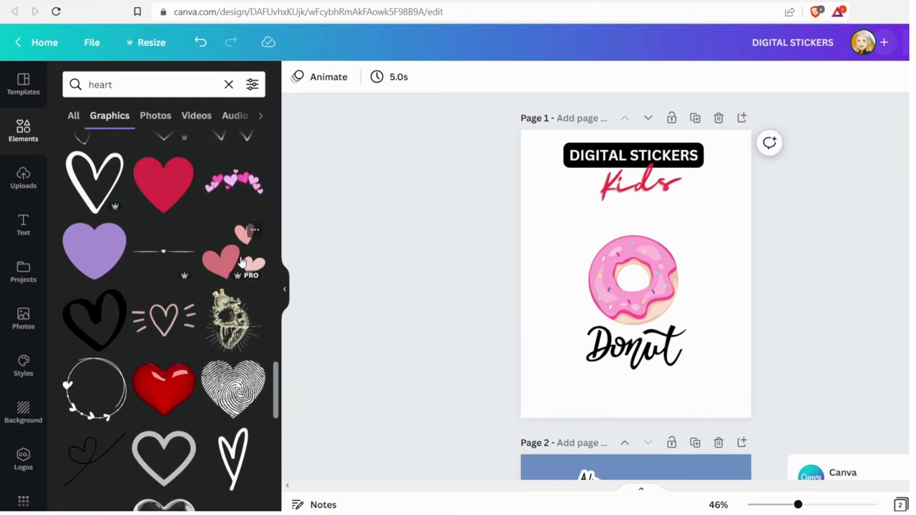
mouse_move(233, 250)
left_mouse_down()
mouse_move(579, 276)
mouse_move(579, 246)
left_mouse_up()
left_click_drag(579, 312, 544, 307)
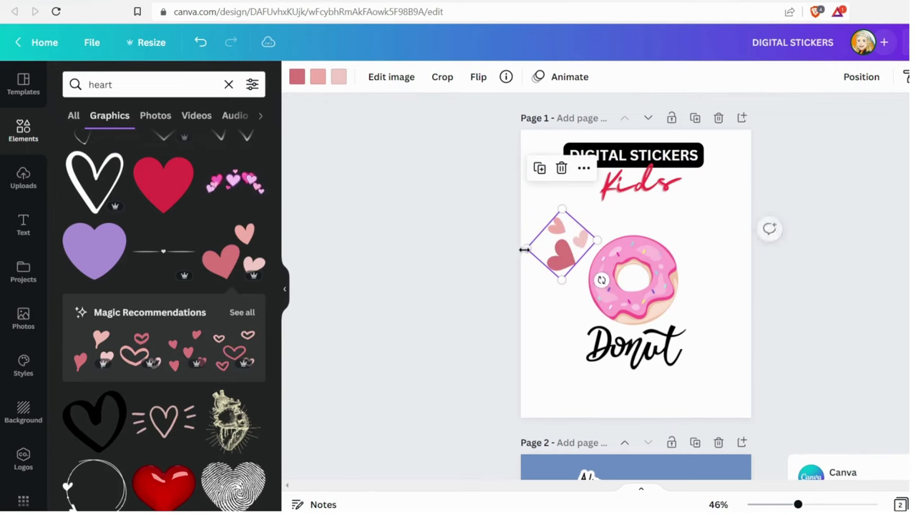
left_click_drag(561, 261, 566, 255)
- Recolour the hearts in light pink, hot pink and the donut's sampled pink
left_click(297, 76)
left_click(76, 144)
mouse_move(153, 184)
left_mouse_down()
mouse_move(113, 178)
mouse_move(188, 178)
left_mouse_up()
left_click(188, 234)
left_click(76, 144)
left_click(338, 76)
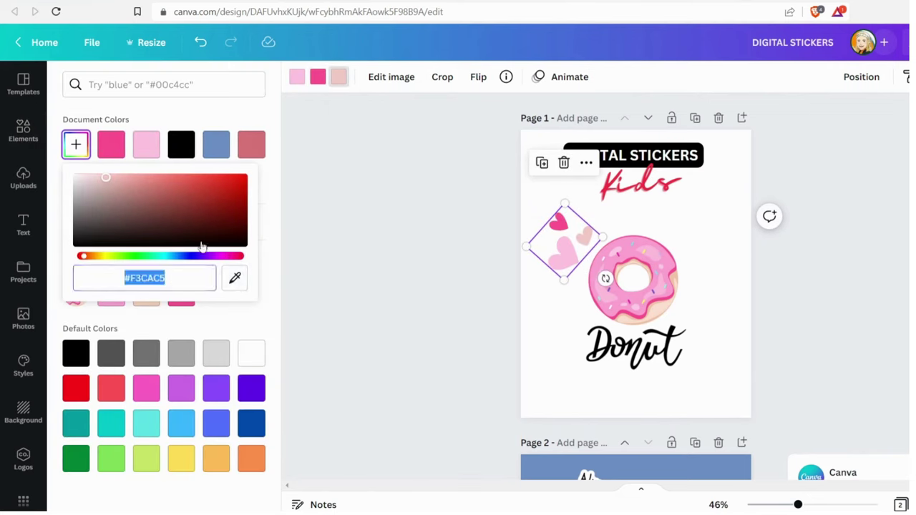
left_click(235, 278)
left_click(604, 269)
left_click(240, 277)
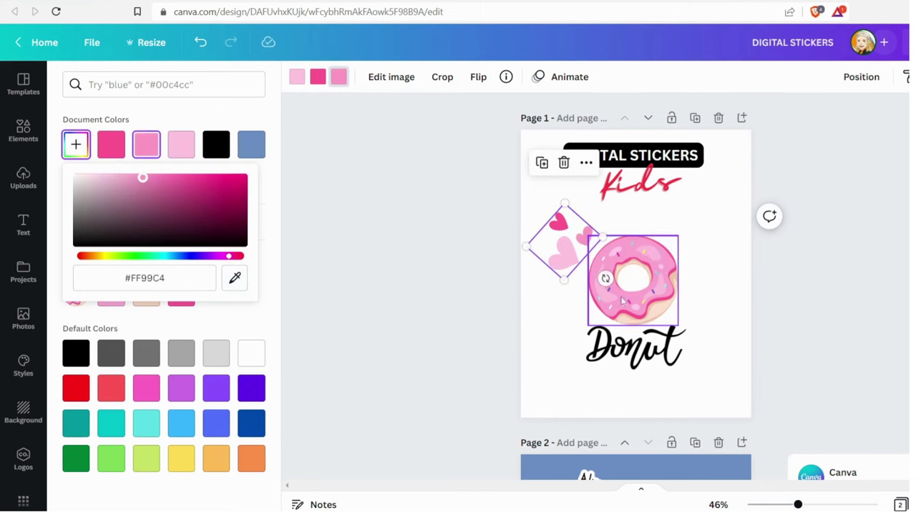
- Reposition the hearts, donut and lettering together, then bring up the sharing options
left_click_drag(459, 212, 677, 342)
left_click_drag(487, 219, 716, 390)
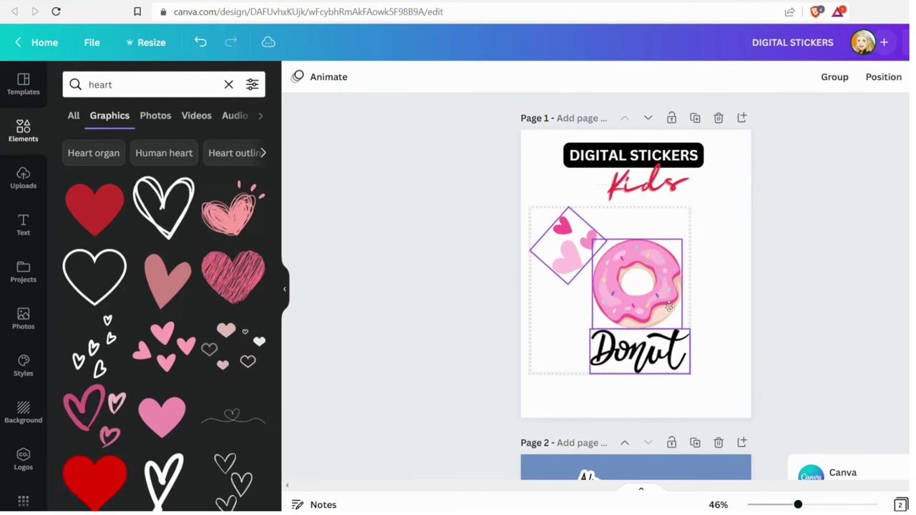
left_click(817, 300)
left_click_drag(811, 282, 588, 384)
left_click_drag(470, 212, 692, 388)
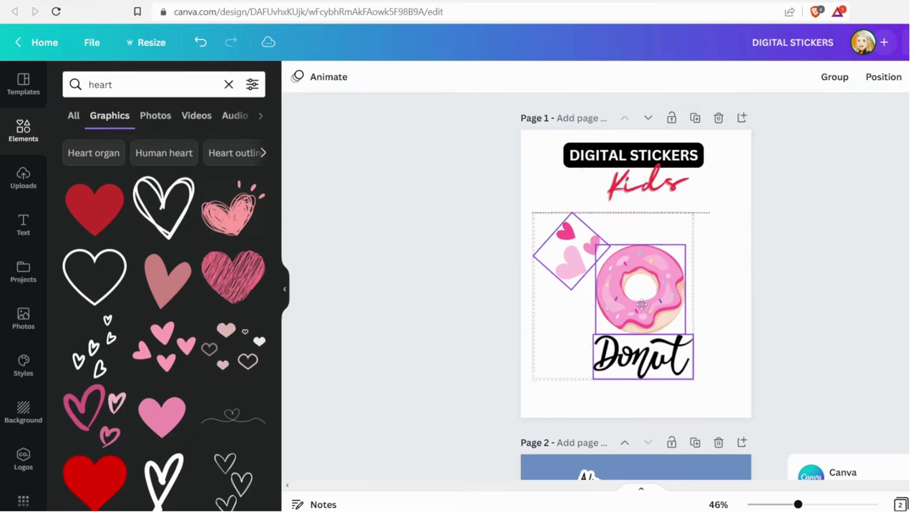
left_click(849, 286)
left_click(903, 42)
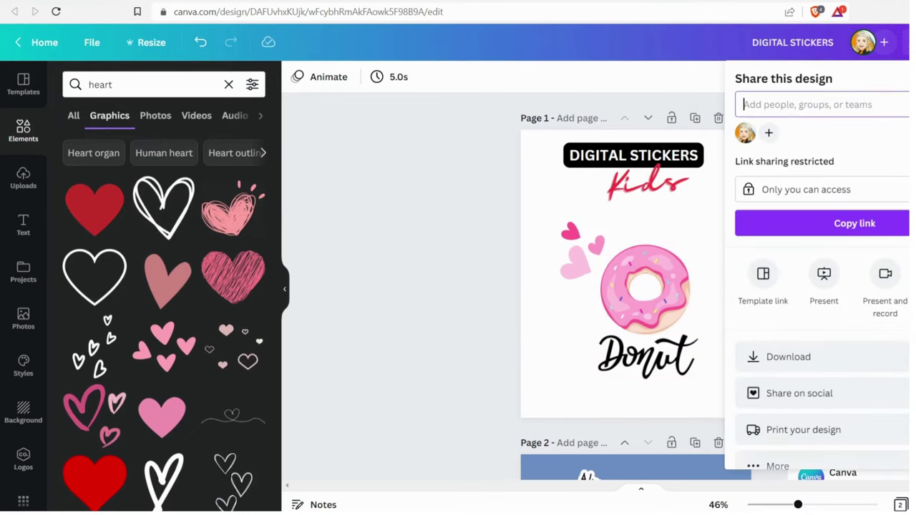
- Download as PNG, then give the donut an opaque white glow, size 20, blur 0
left_click(859, 373)
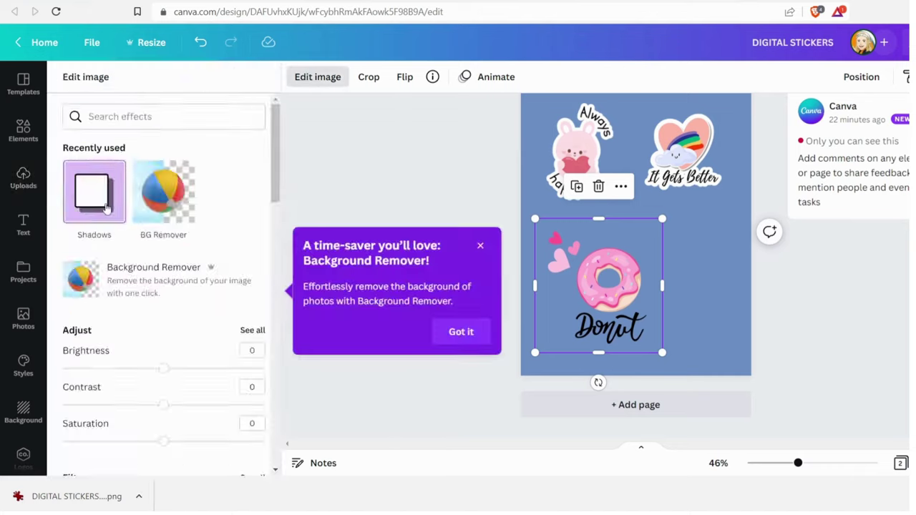
left_click(93, 193)
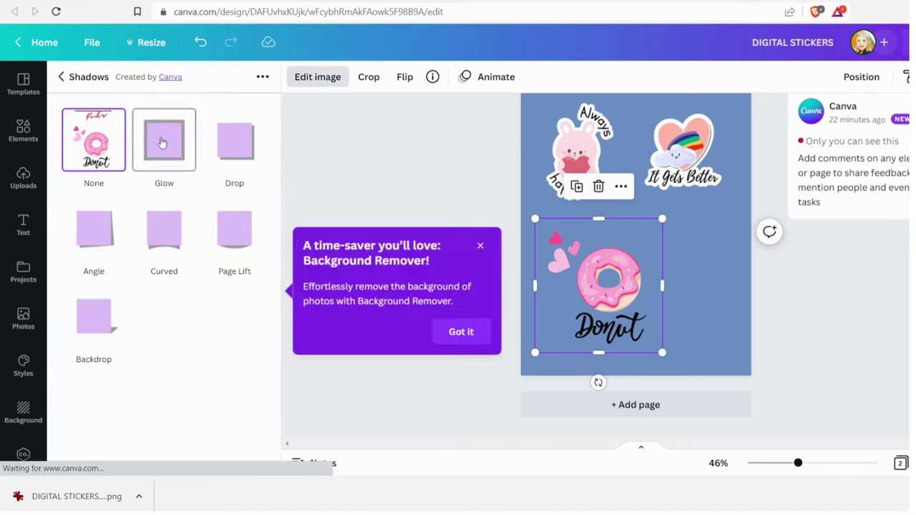
left_click(166, 139)
left_click_drag(164, 176, 265, 176)
left_click(252, 247)
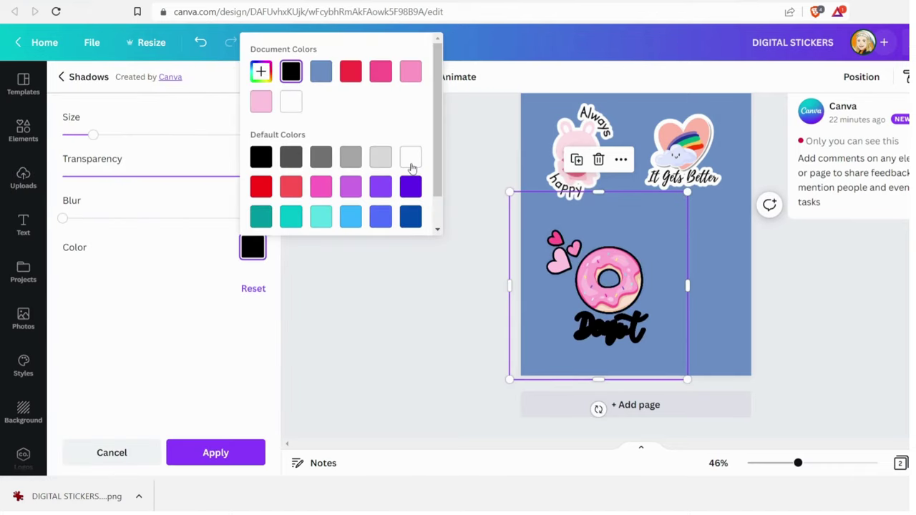
left_click(409, 155)
left_click_drag(93, 135, 153, 135)
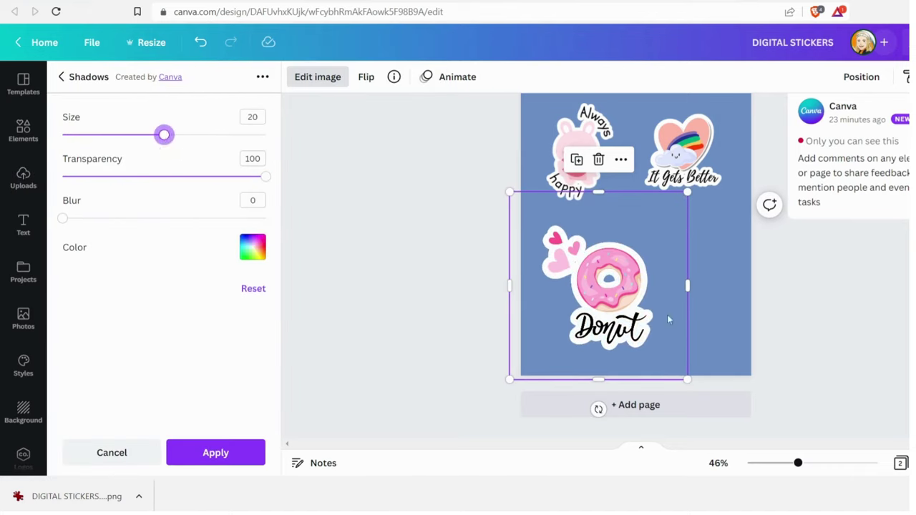
key("Escape")
- Select all three stickers on page 2, then deselect them
scroll(839, 351, "up", 2)
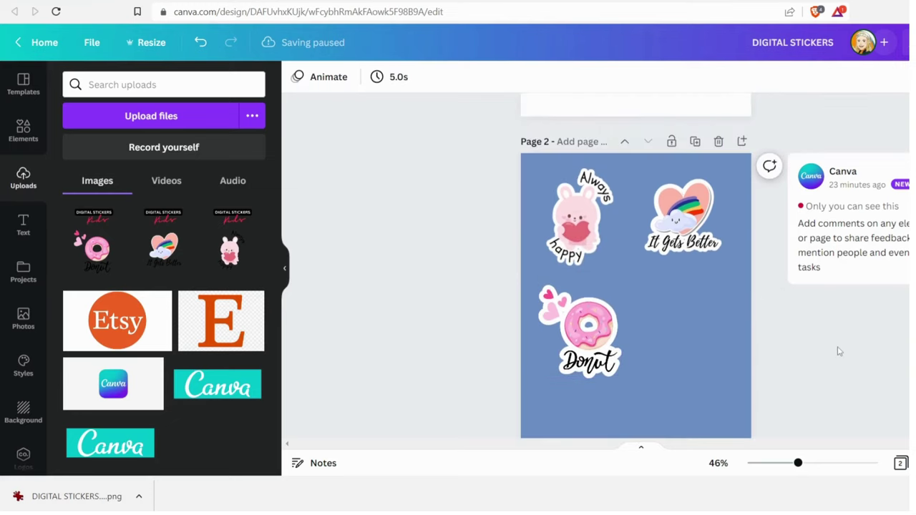
left_click(586, 330)
left_click(679, 269)
key("ctrl+a")
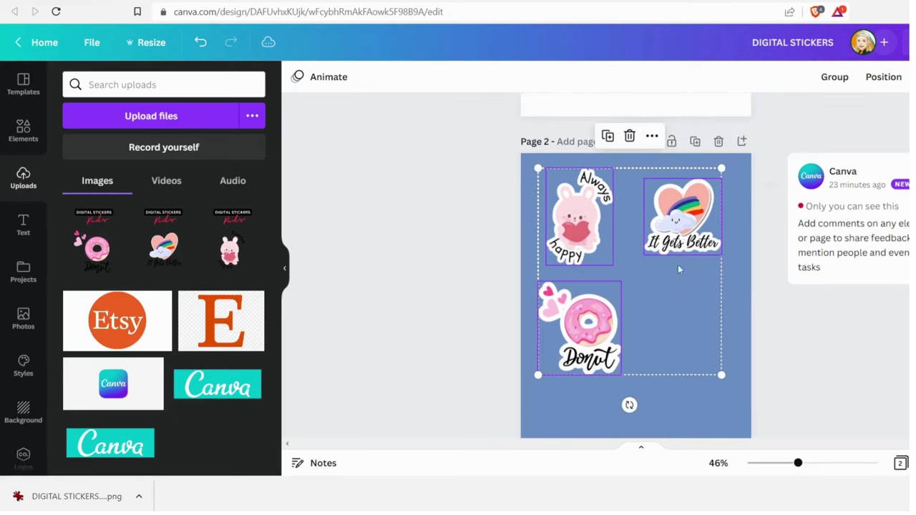
left_click(833, 366)
- Nudge the gold star slightly up-left beside the Family first heart, then deselect it
scroll(834, 366, "down", 2)
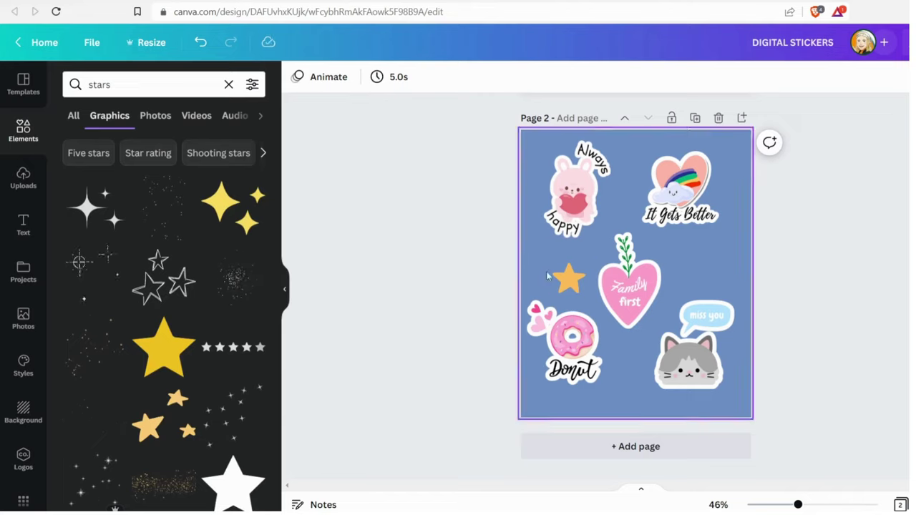
left_click_drag(567, 282, 561, 277)
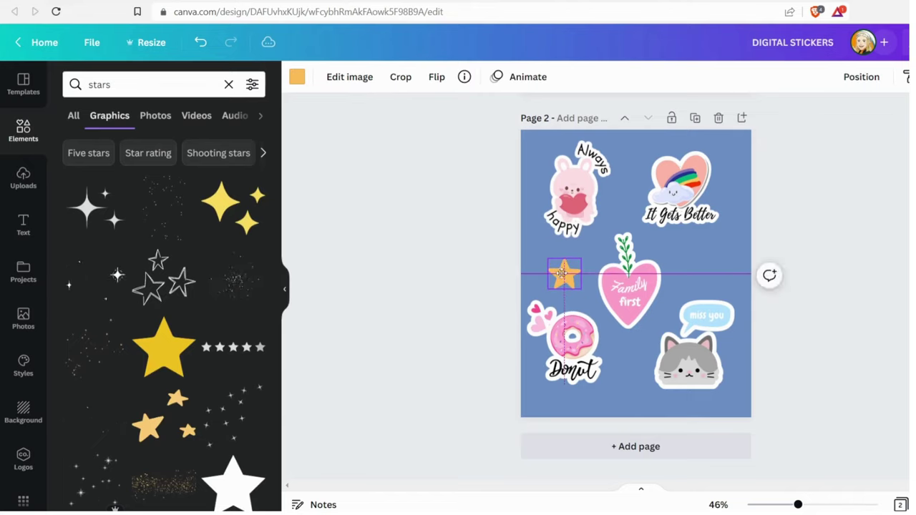
left_click(898, 272)
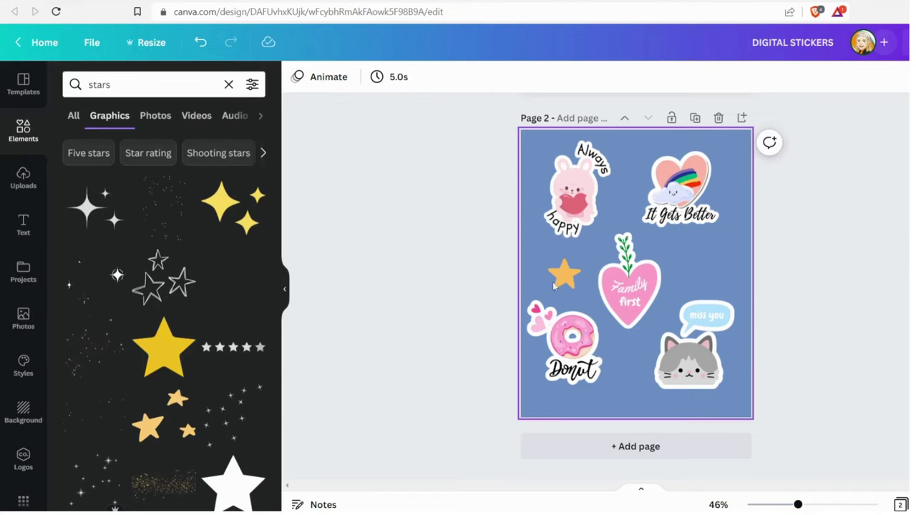